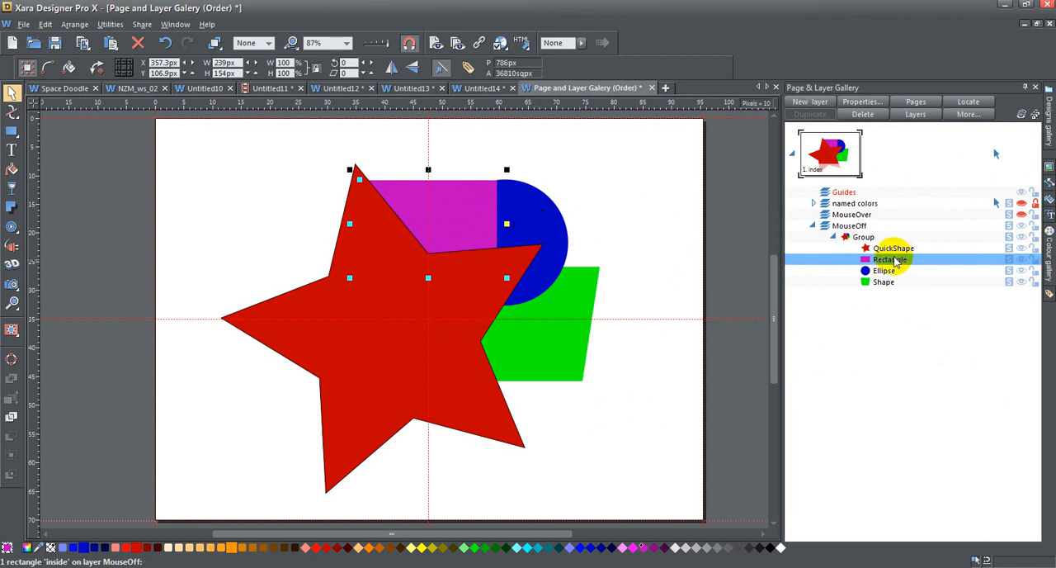
Step: Move the Rectangle below the Ellipse in the stacking order of the MouseOff layer's group
left_click_drag(896, 269, 899, 274)
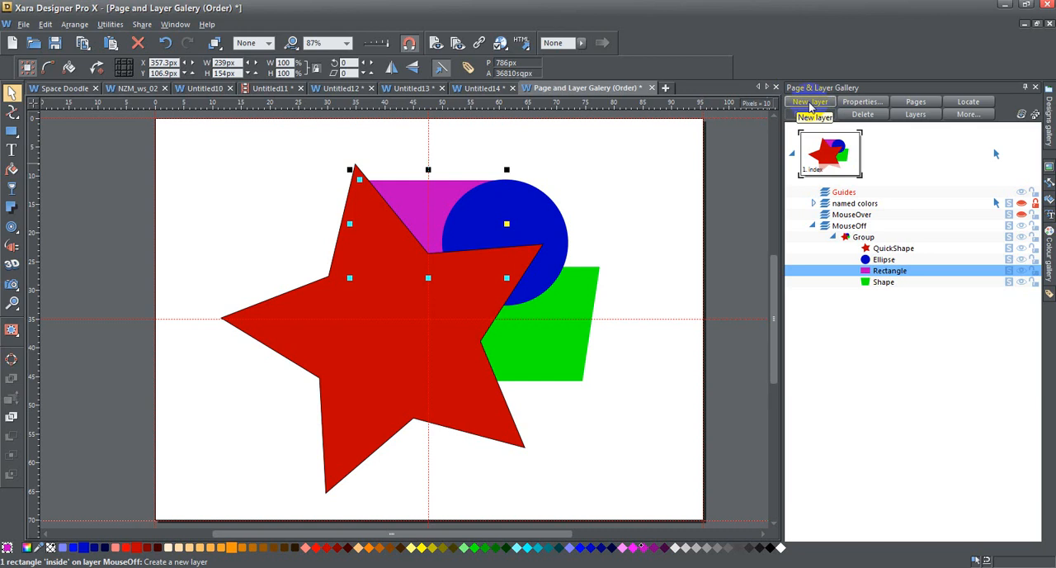
Step: Add a new layer to the index page, keeping its default name, and delete that layer again
left_click(845, 227)
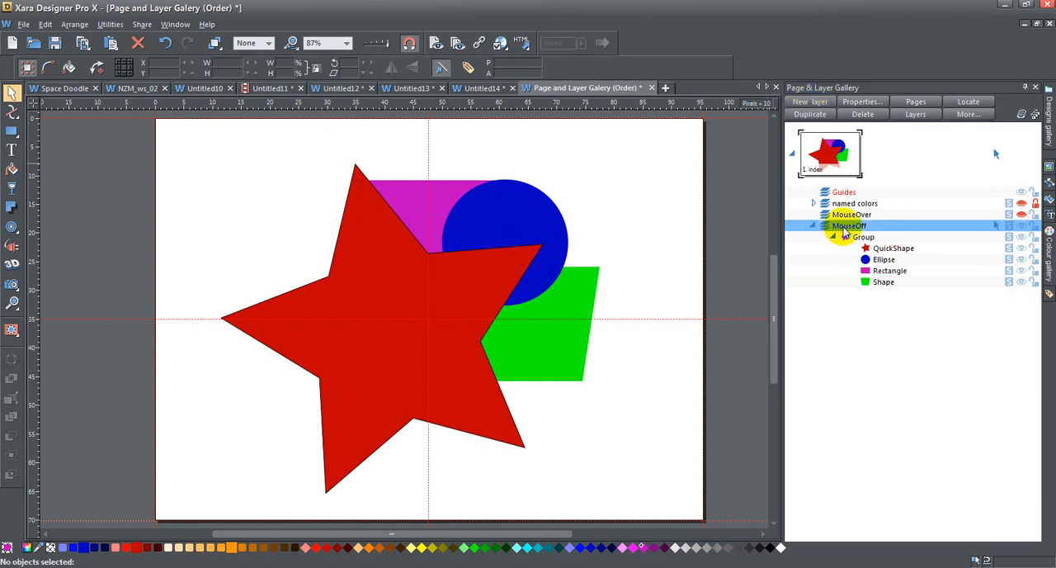
left_click(800, 105)
left_click(866, 203)
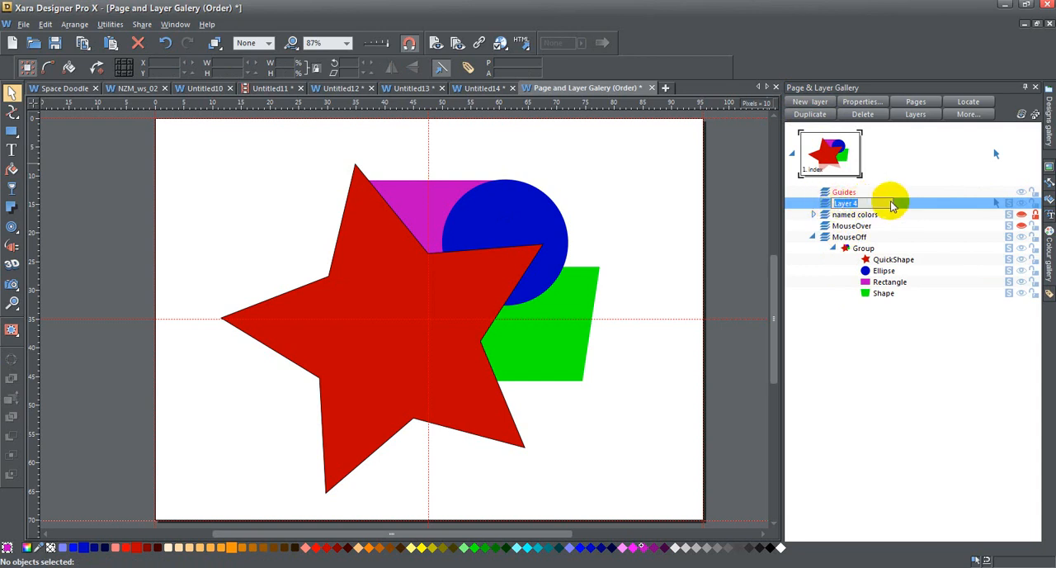
left_click(823, 204)
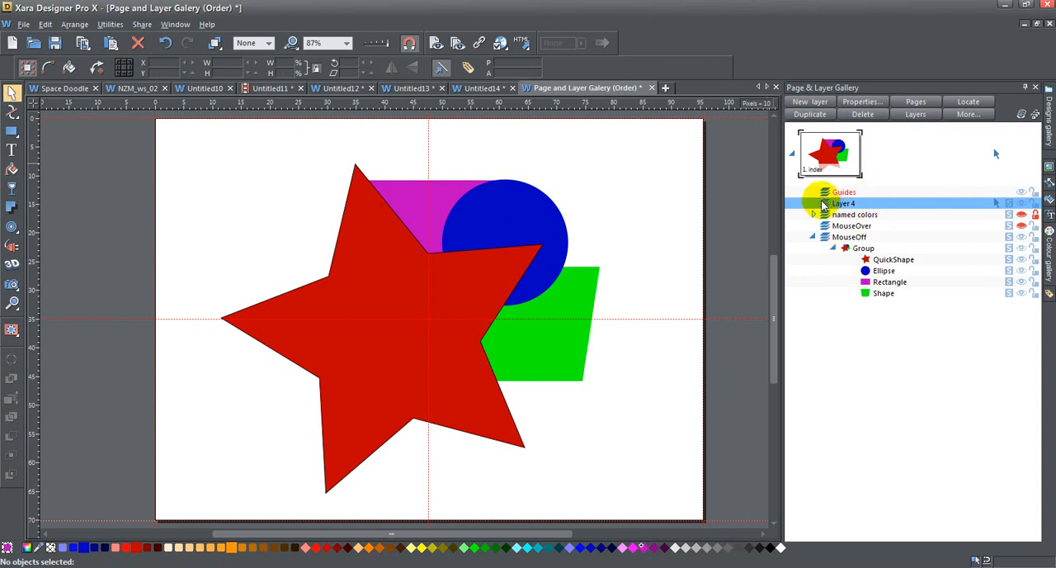
left_click(868, 119)
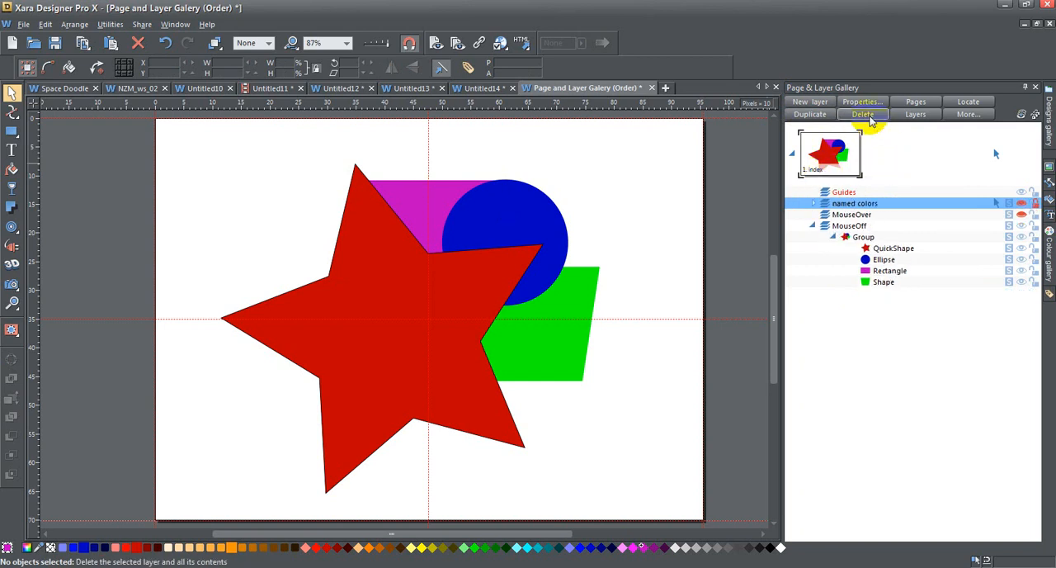
Step: Insert a new blank page after the index page and delete it again
left_click(816, 154)
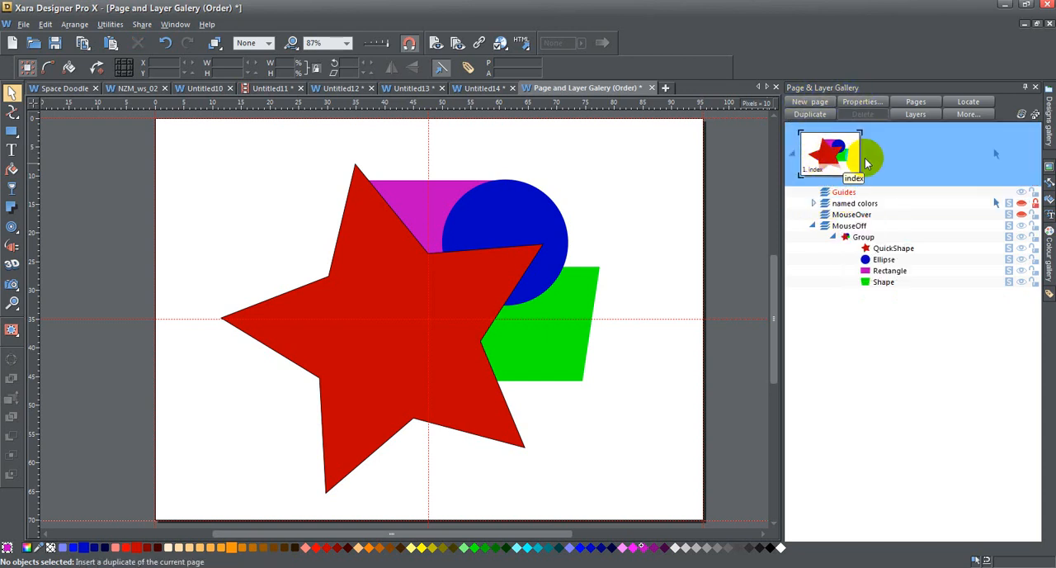
left_click(815, 102)
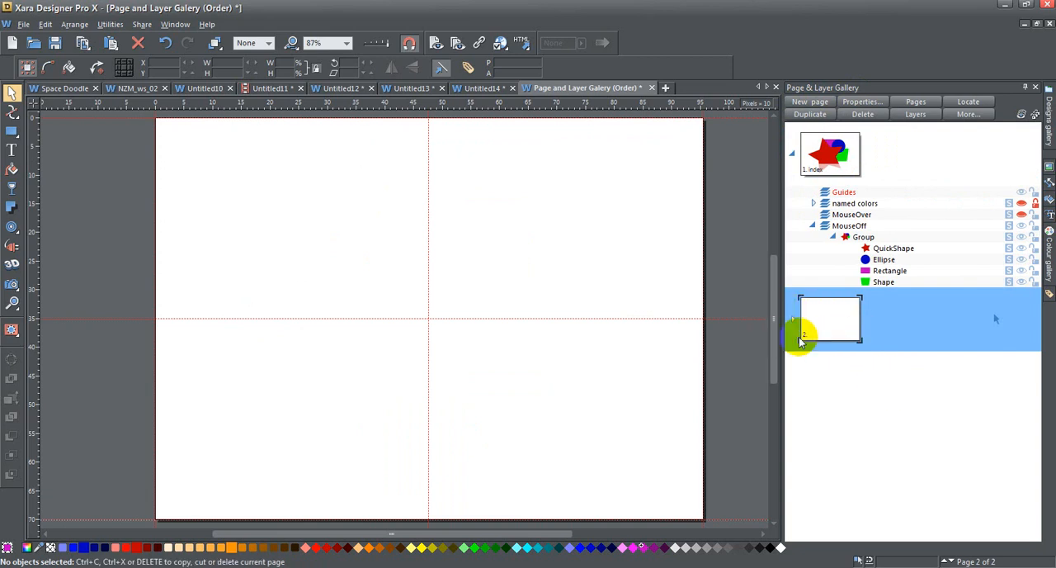
left_click(868, 116)
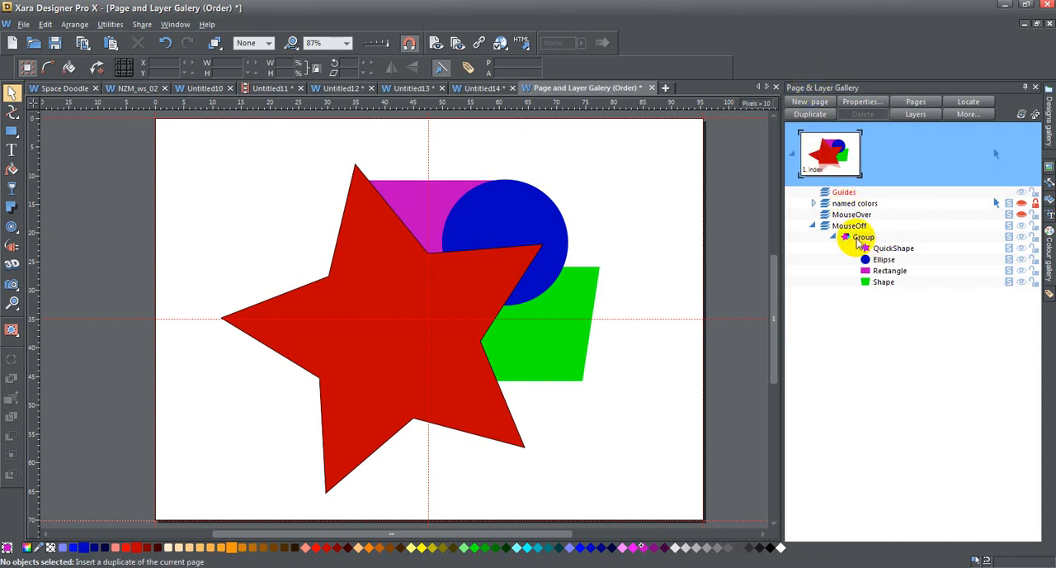
Step: Duplicate the index page, expand the copy's layers down to the group's objects, and delete the copied page
left_click(810, 114)
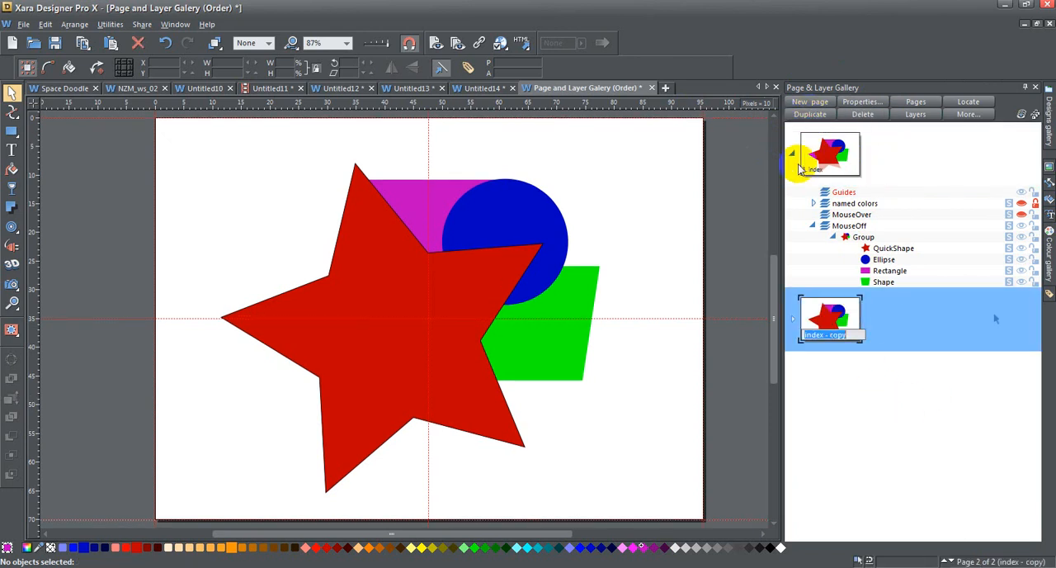
left_click(794, 322)
left_click(813, 392)
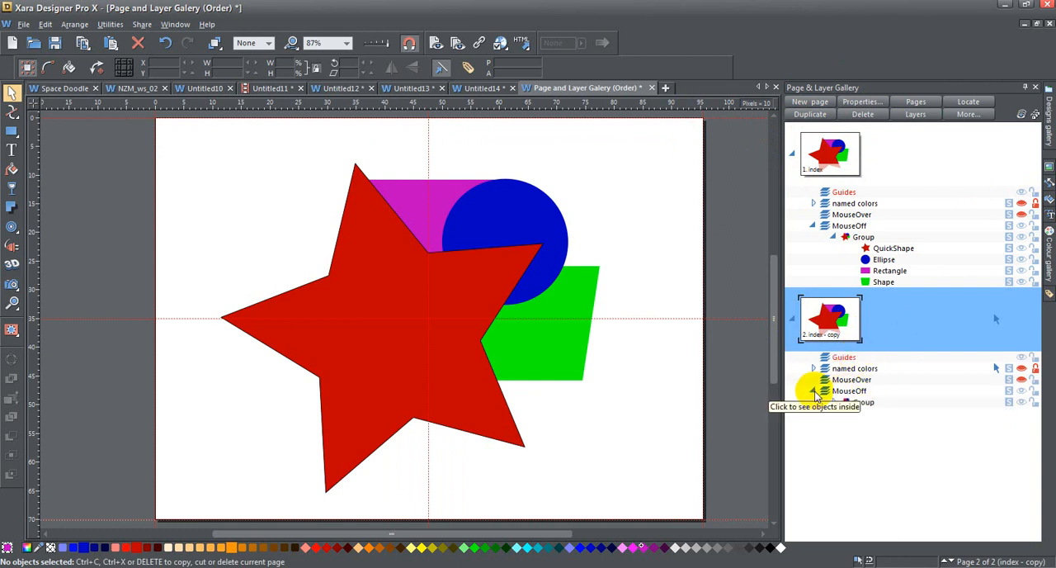
left_click(834, 402)
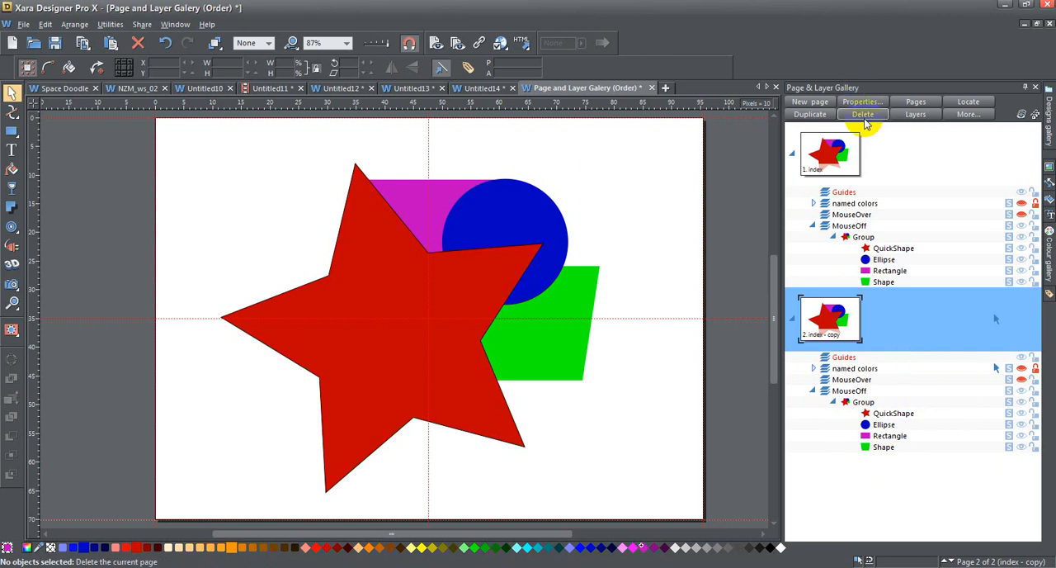
left_click(864, 115)
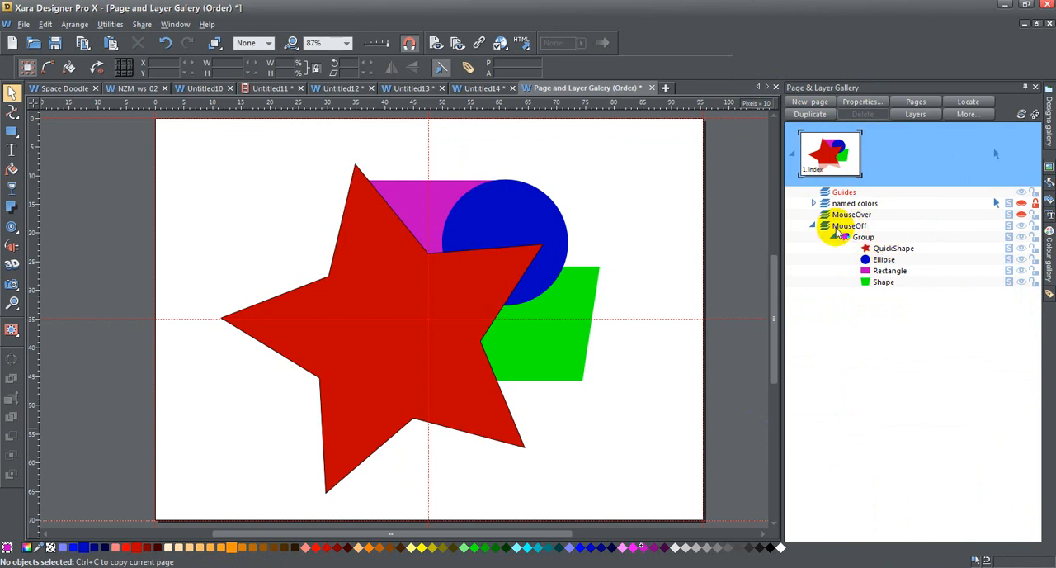
Step: Duplicate the whole group on the MouseOff layer, shift the copy to the right, and delete that copy
left_click(835, 238)
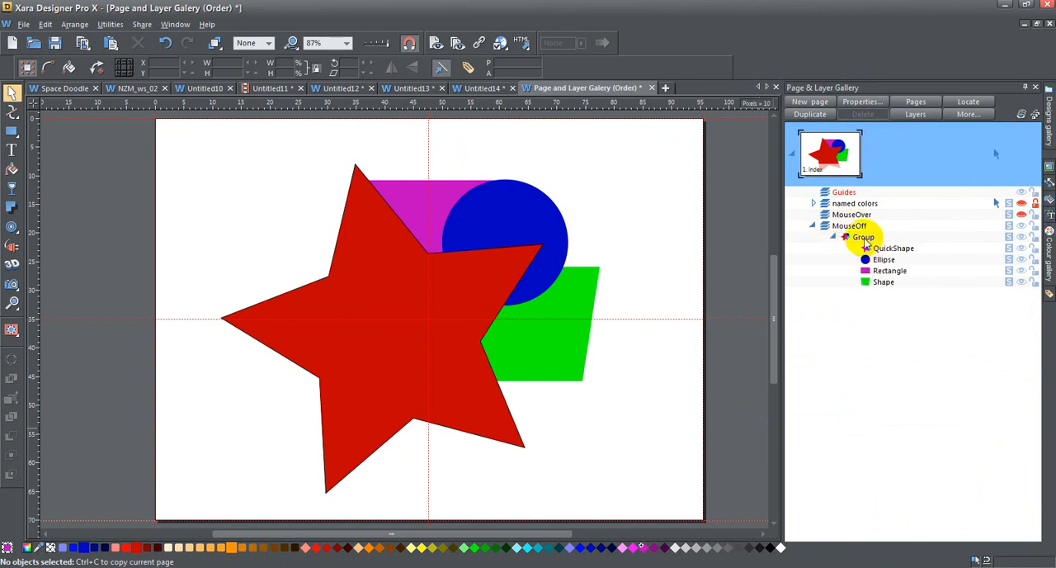
left_click(863, 238)
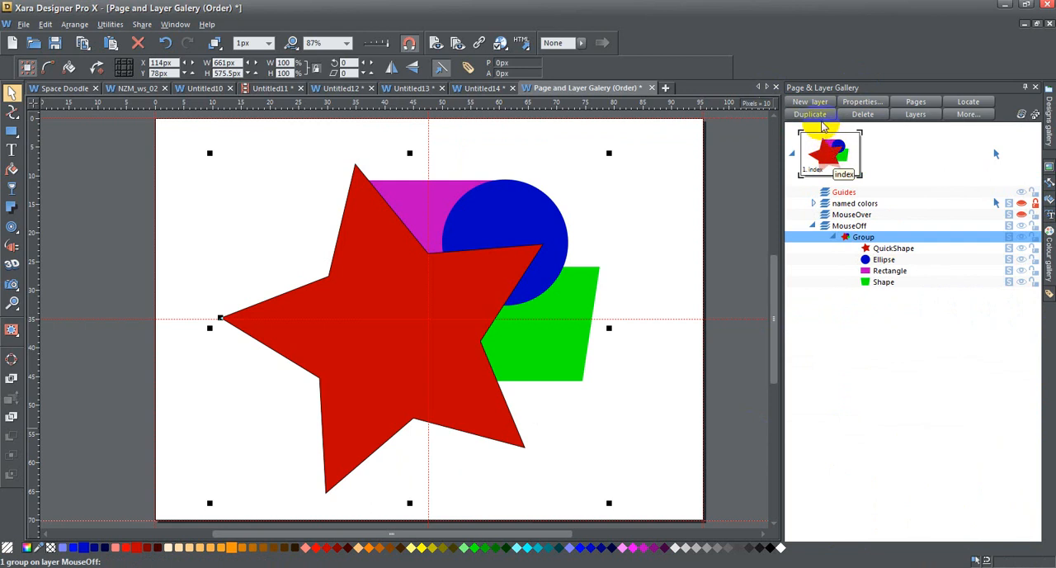
left_click(809, 116)
left_click(372, 289)
left_click_drag(373, 289, 505, 256)
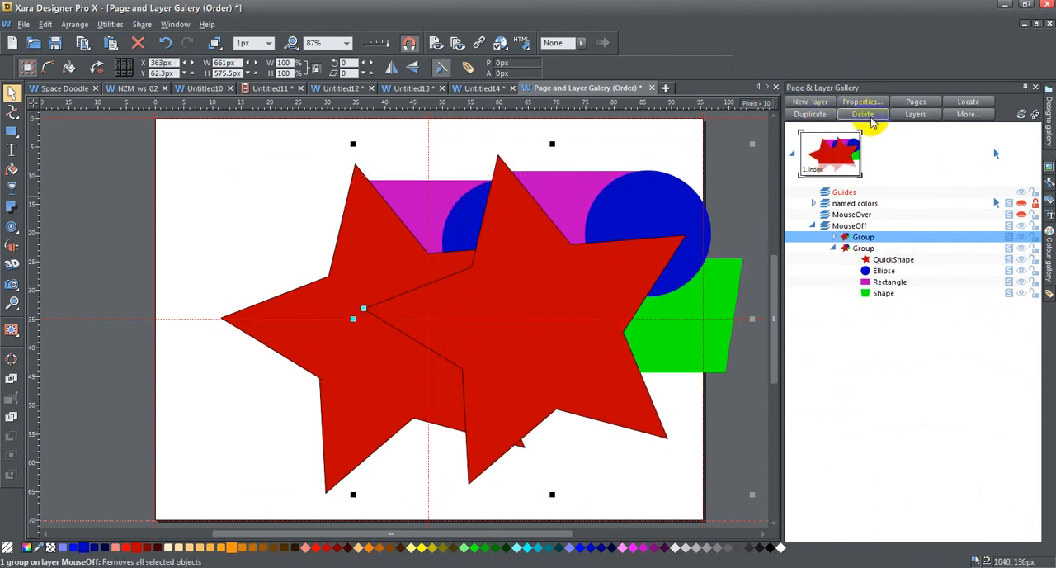
left_click(872, 118)
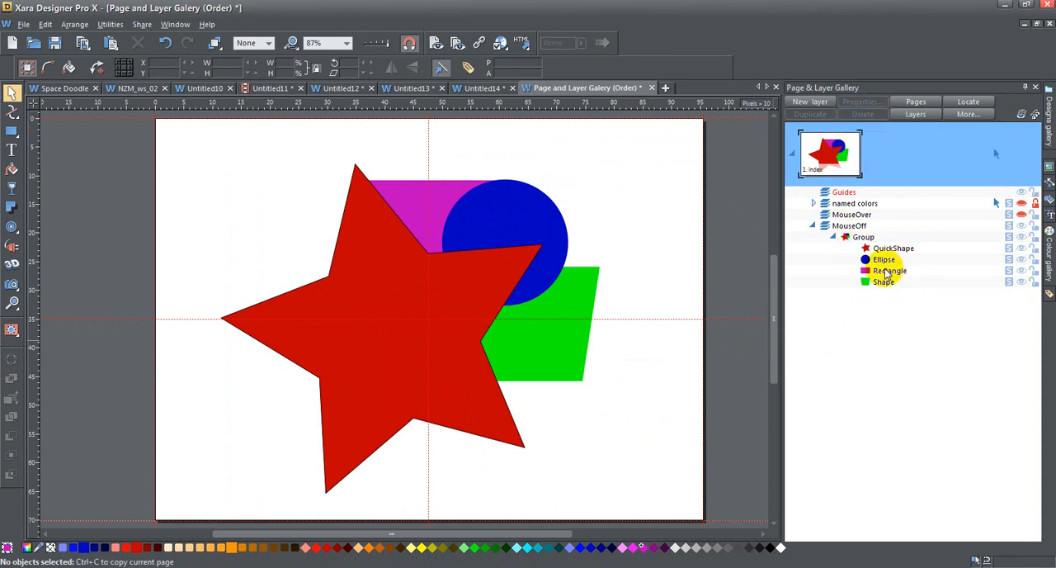
Step: Try to draw a tall rectangle near the page's left edge while the locked, hidden named colors layer is active
left_click(883, 275)
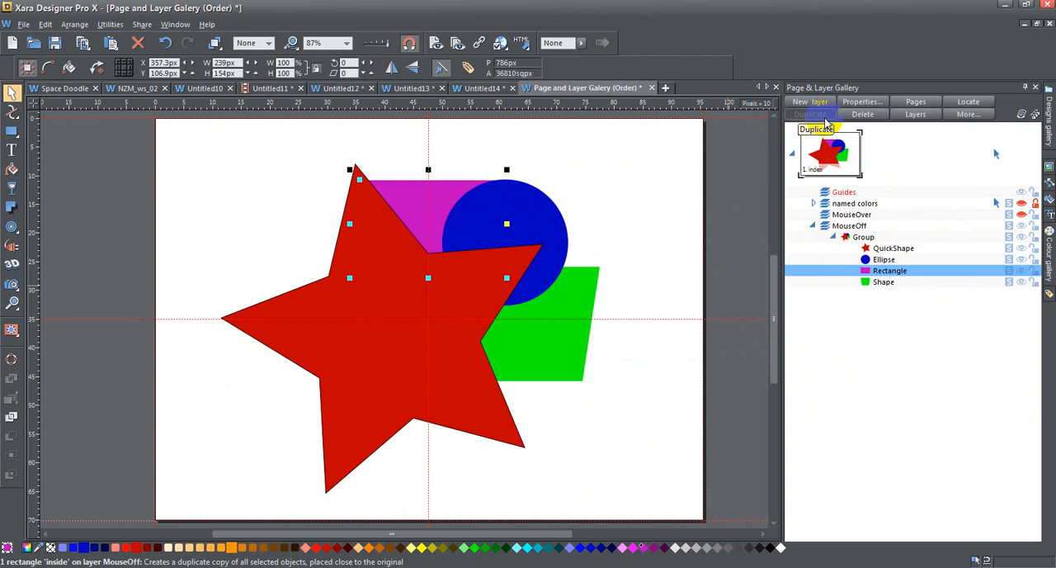
left_click(11, 132)
left_click_drag(154, 153, 238, 369)
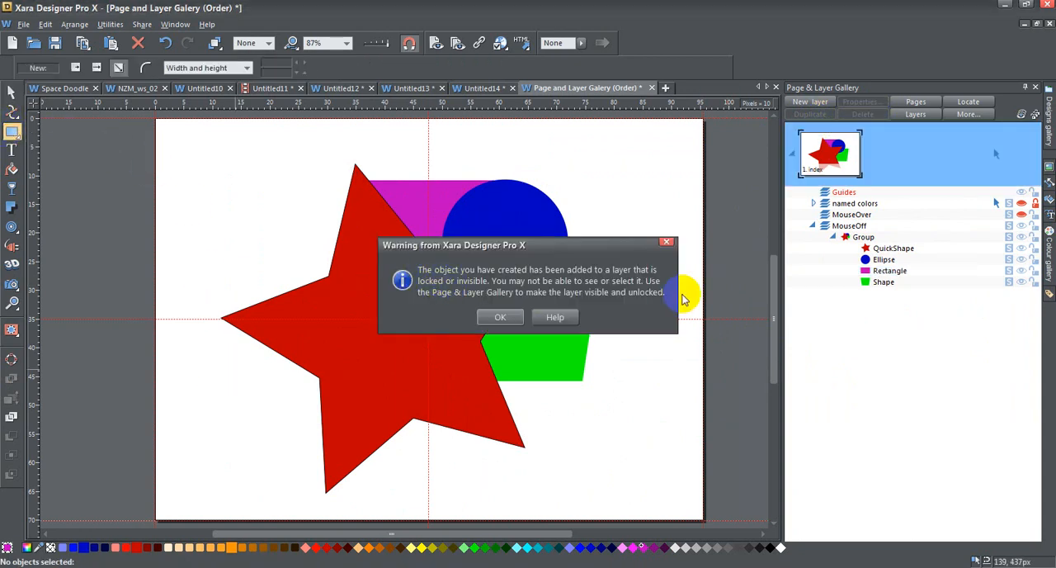
left_click(500, 317)
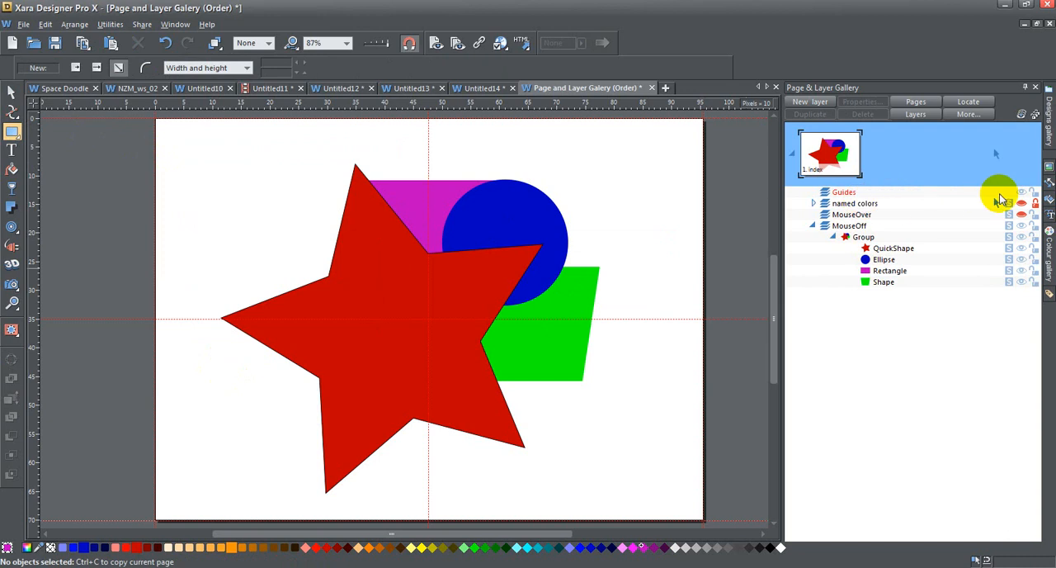
Step: Draw a tall rectangle about 107 by 470 px on the MouseOff layer, left of the star, and fill it cyan
left_click(842, 226)
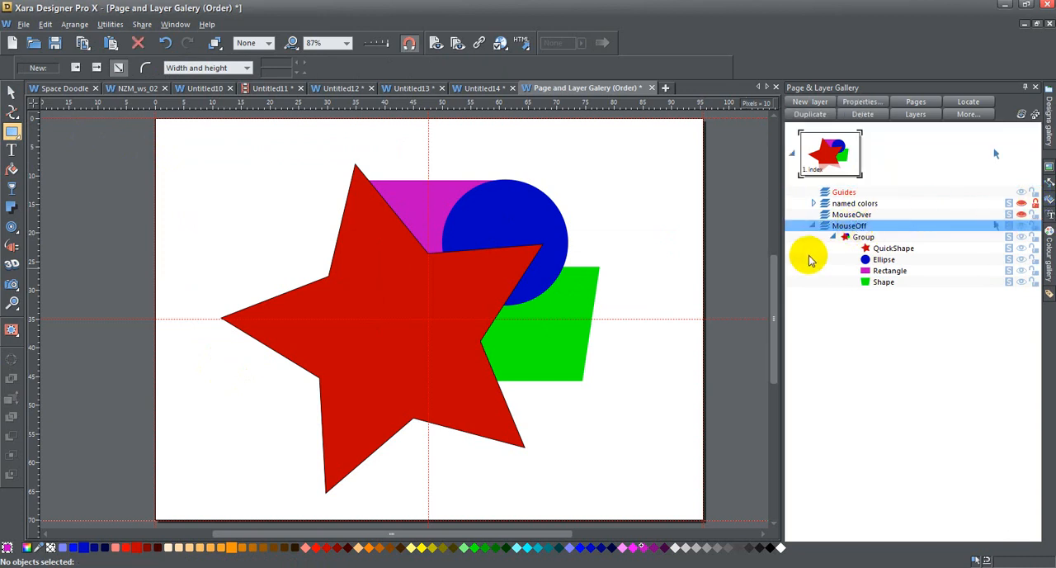
mouse_move(193, 160)
left_mouse_down()
mouse_move(266, 333)
mouse_move(255, 429)
left_mouse_up()
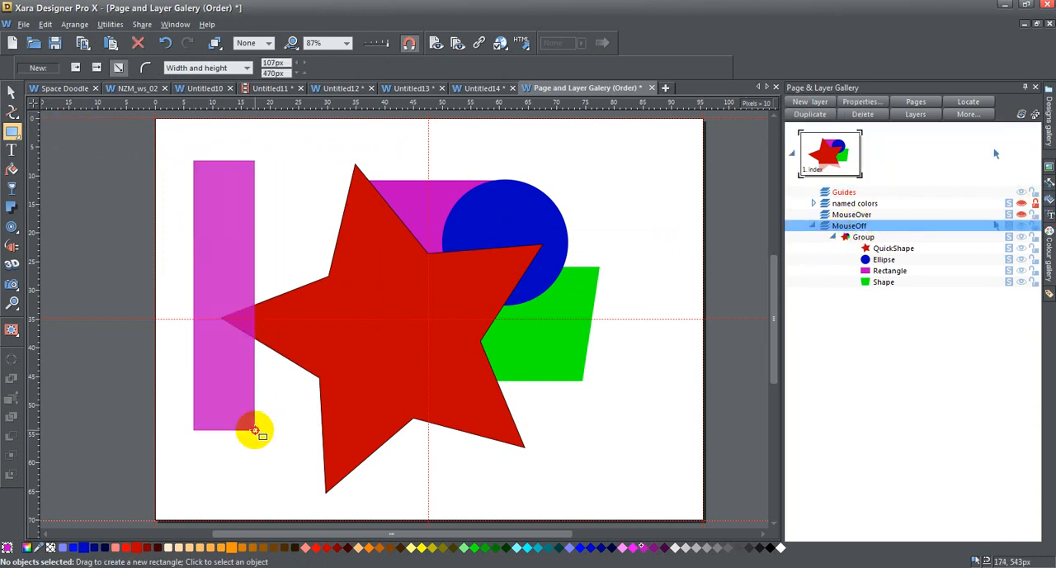
left_click(528, 548)
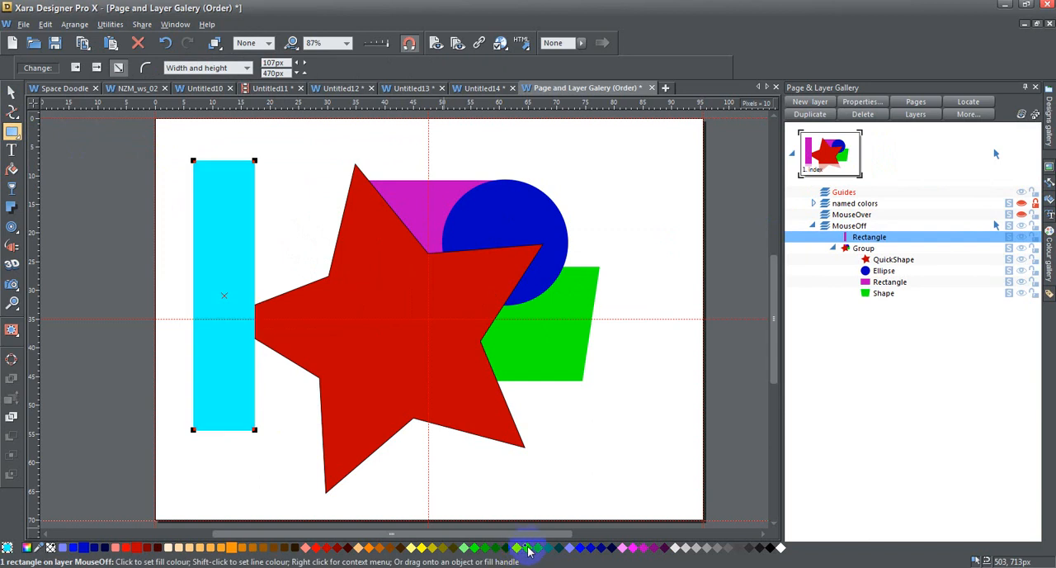
Step: Shift the cyan rectangle slightly down and right, and place a duplicate of it beside it at about X 230 px, Y 98 px
left_click(12, 91)
left_click(233, 192)
mouse_move(232, 192)
left_mouse_down()
mouse_move(201, 188)
mouse_move(257, 196)
mouse_move(247, 202)
left_mouse_up()
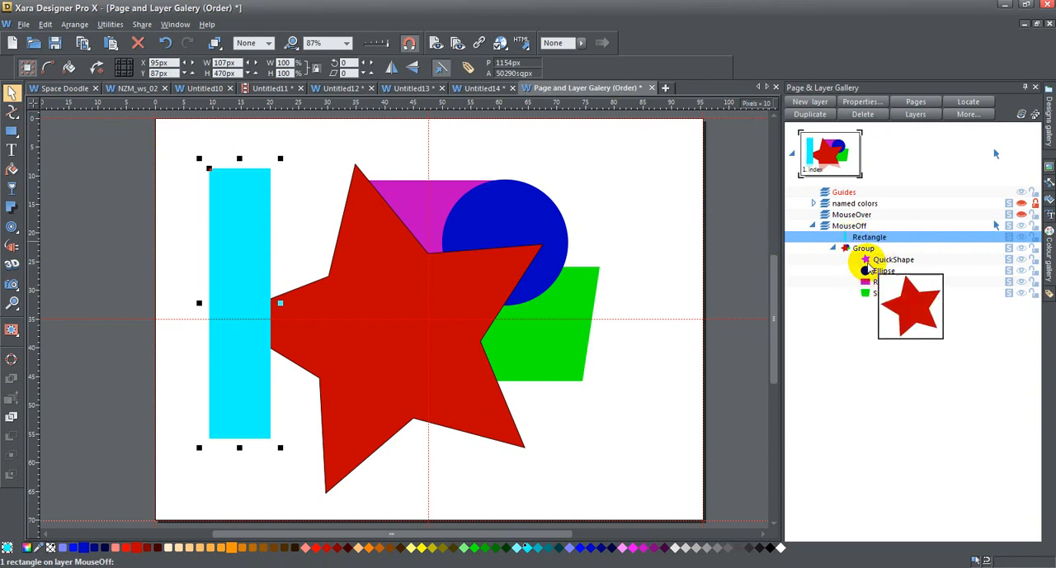
left_click(819, 117)
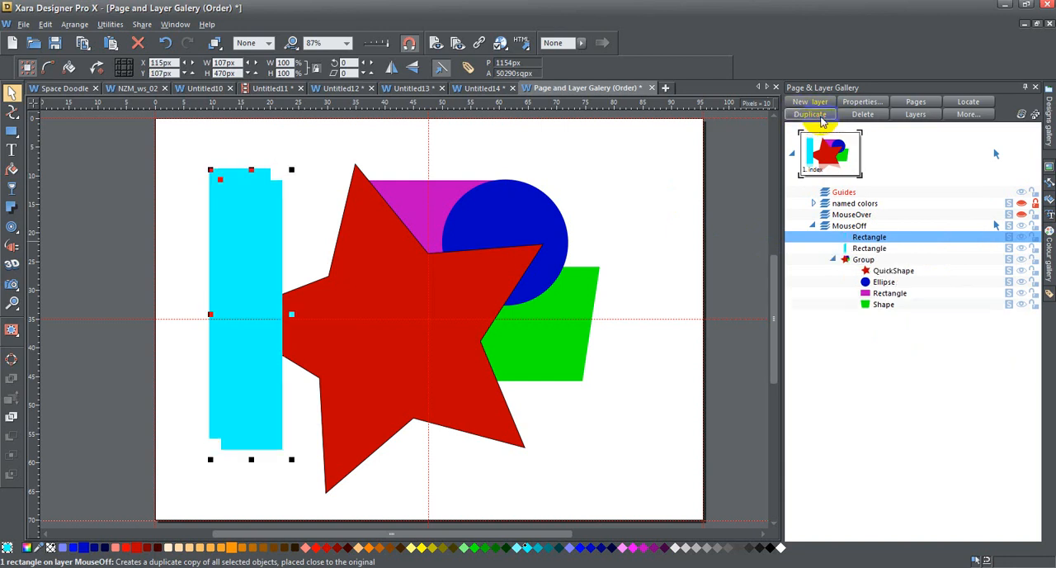
left_click_drag(234, 284, 300, 273)
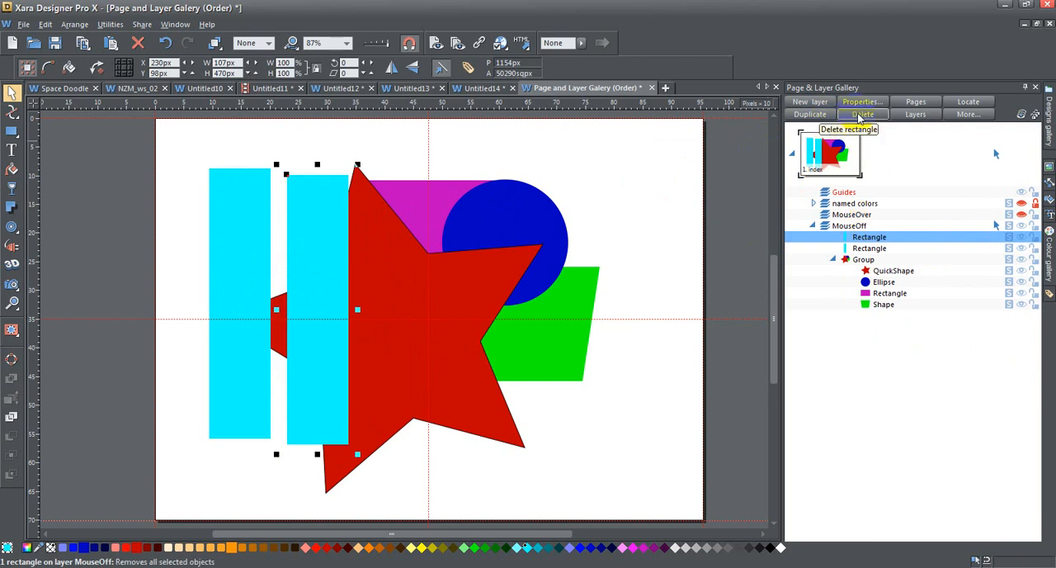
Step: Delete both cyan rectangles from the MouseOff layer together
left_click(870, 249, "shift")
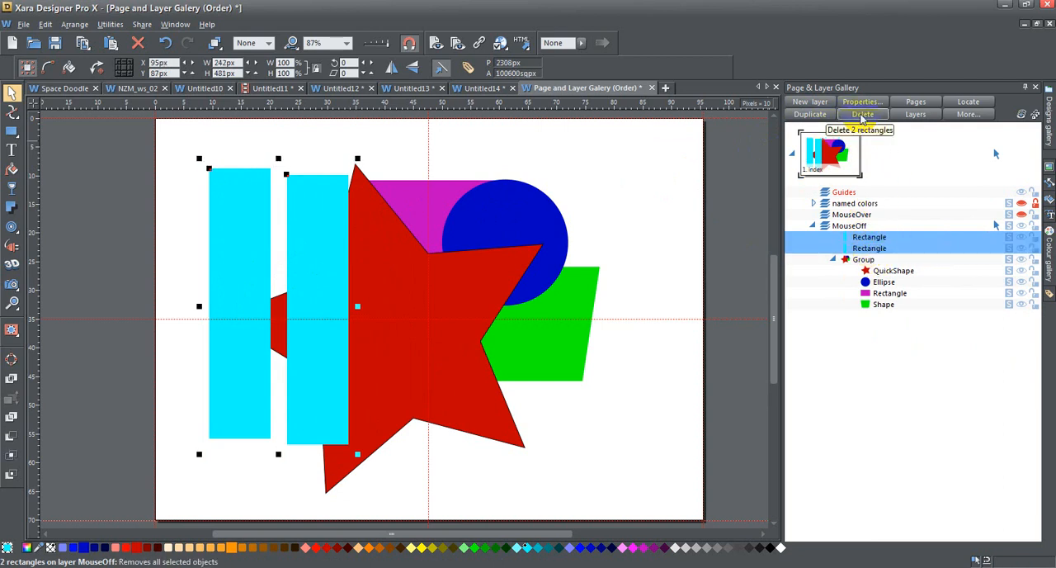
left_click(862, 115)
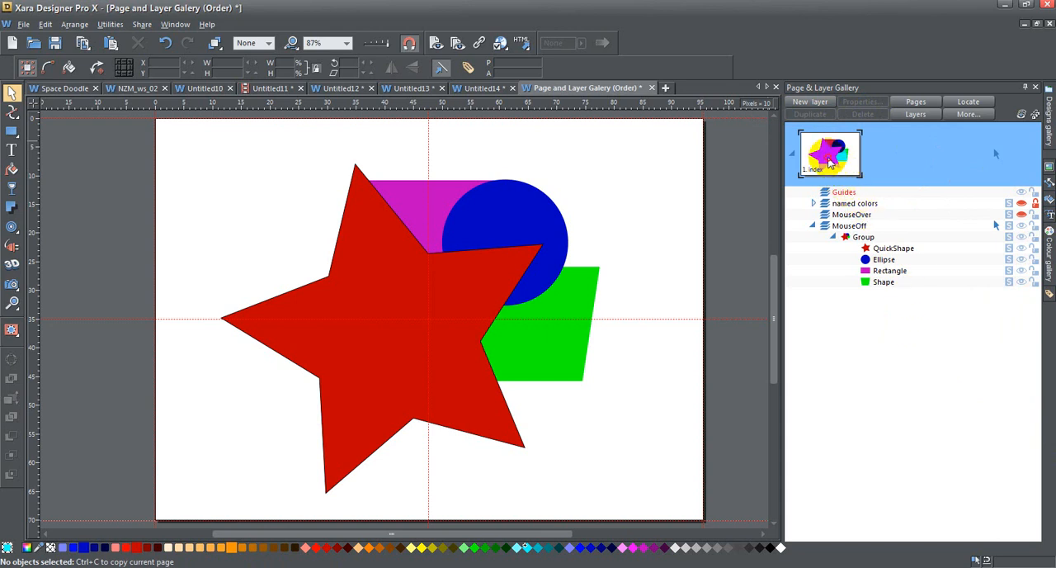
Step: Examine the index page's web properties, including its filename, title, description, keywords and transition settings
left_click(890, 272)
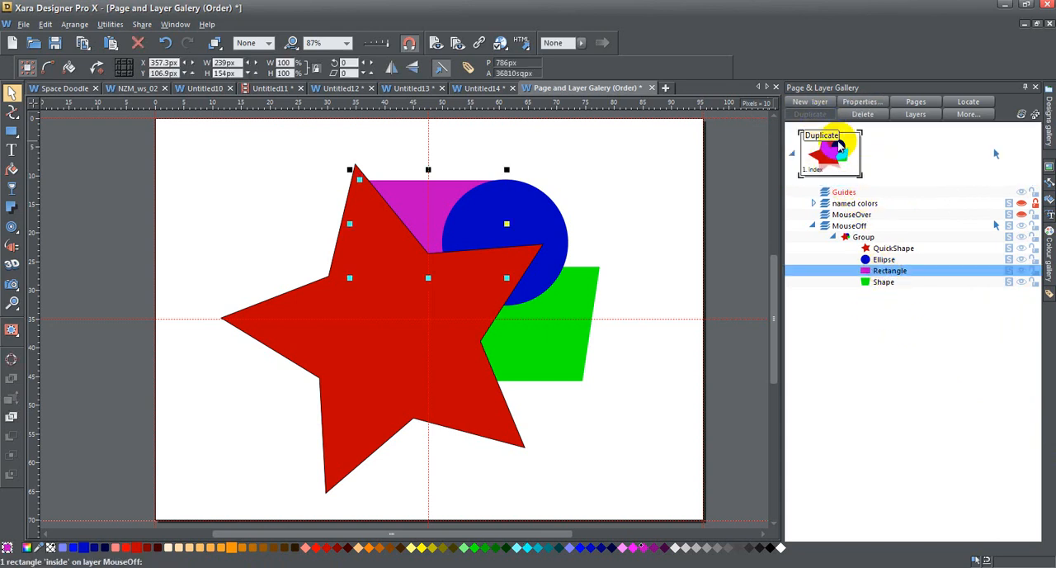
left_click(835, 168)
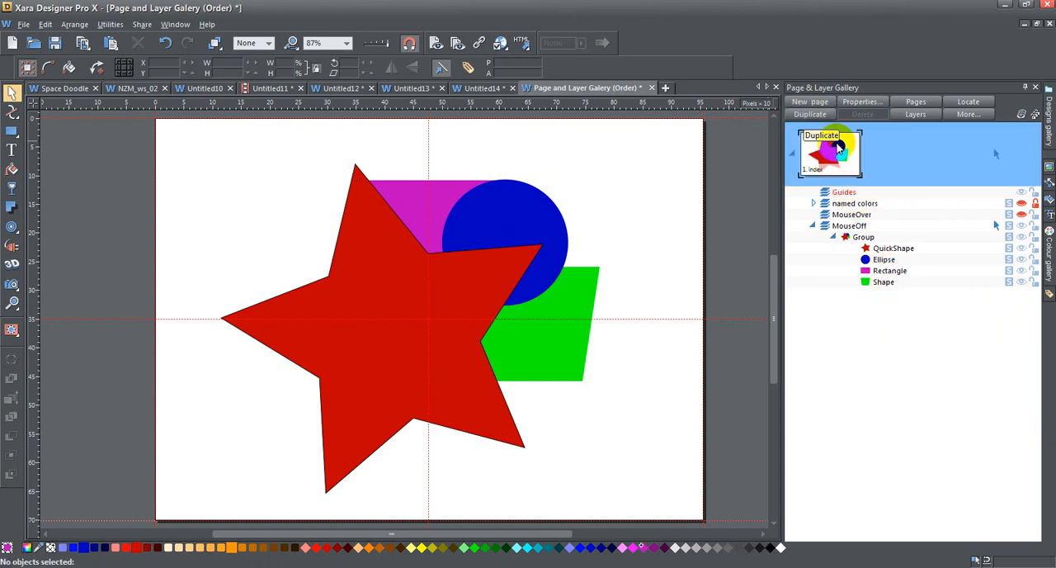
left_click(866, 101)
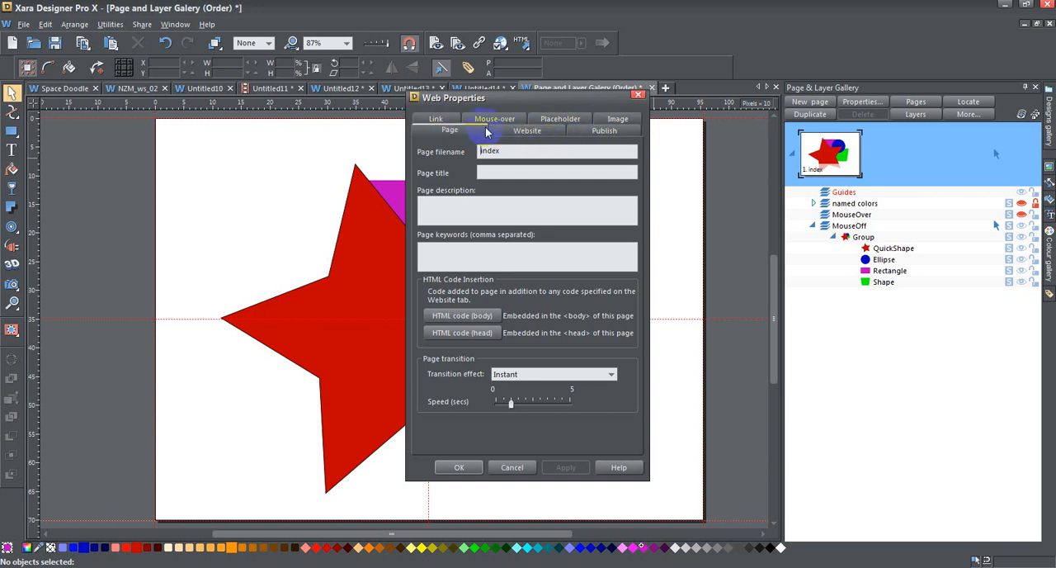
left_click(484, 151)
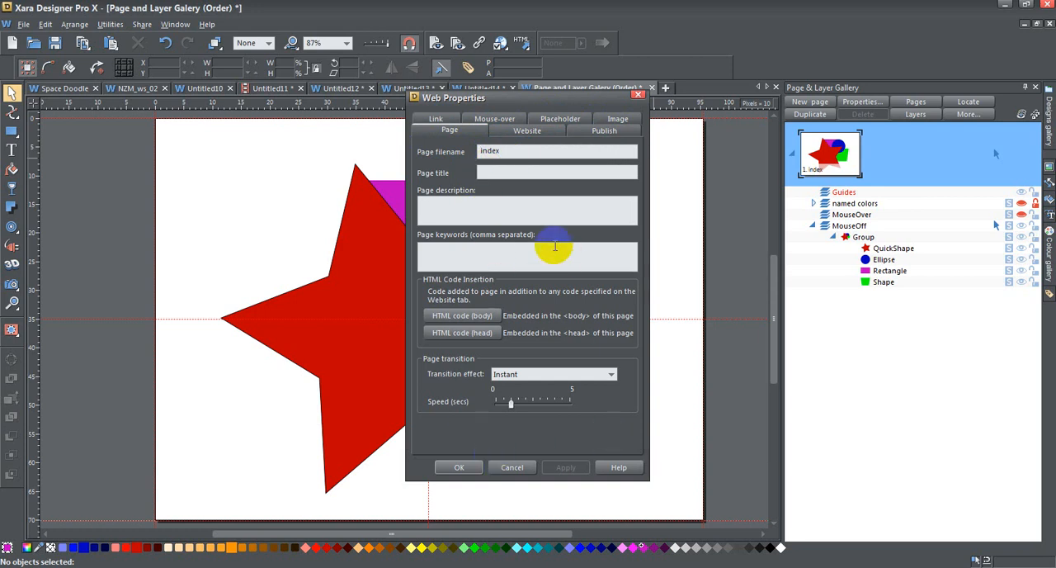
left_click(457, 468)
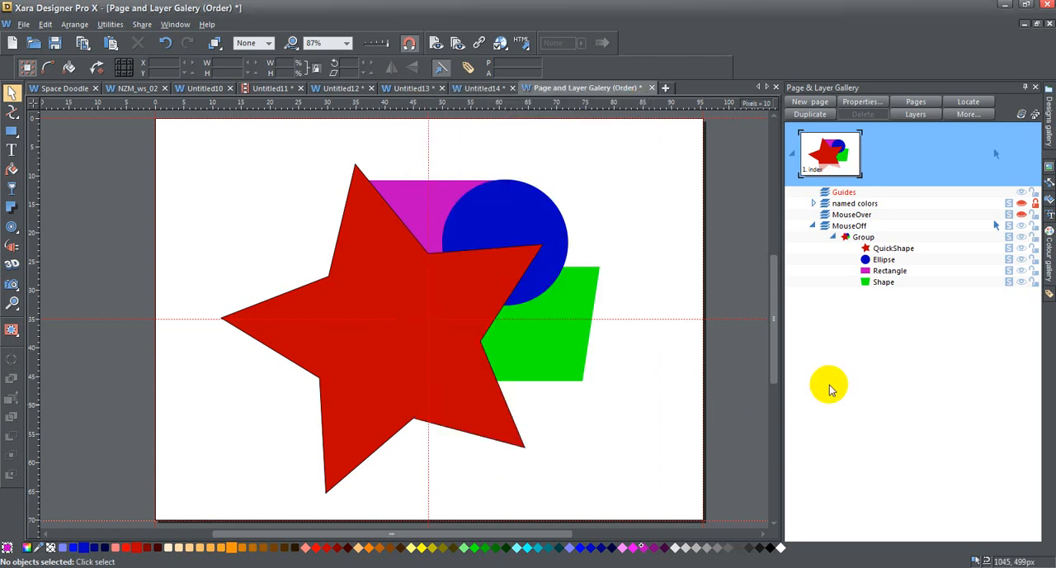
Step: Add a new horizontal guideline at 50px through the MouseOff layer's guide properties
left_click(822, 224)
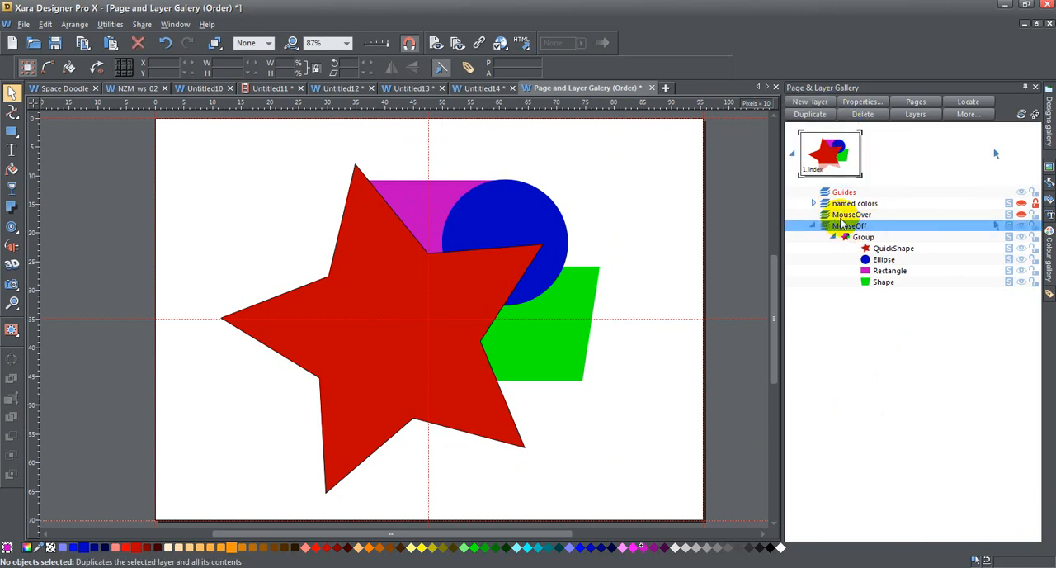
left_click(869, 103)
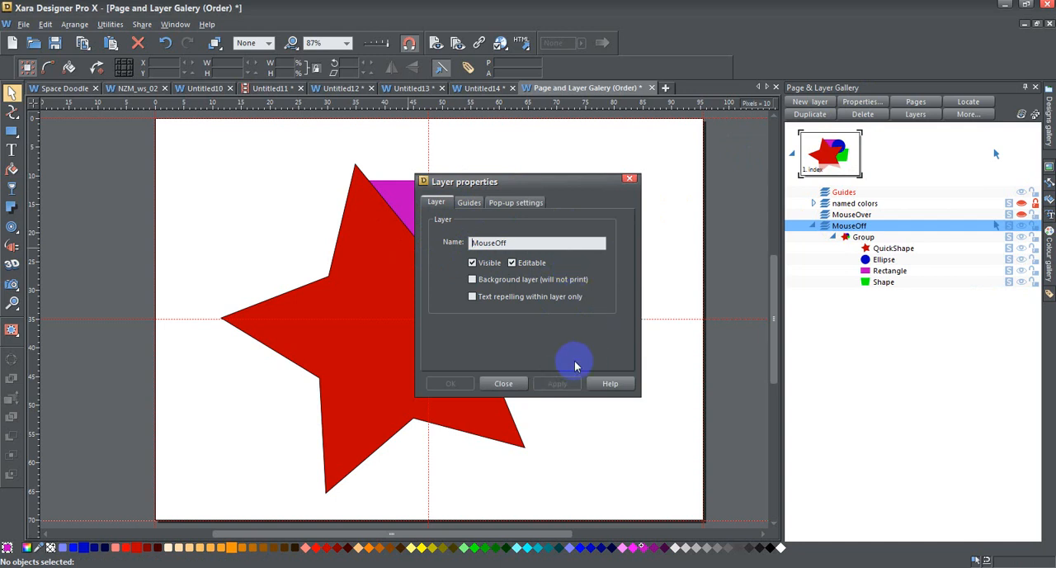
left_click(468, 204)
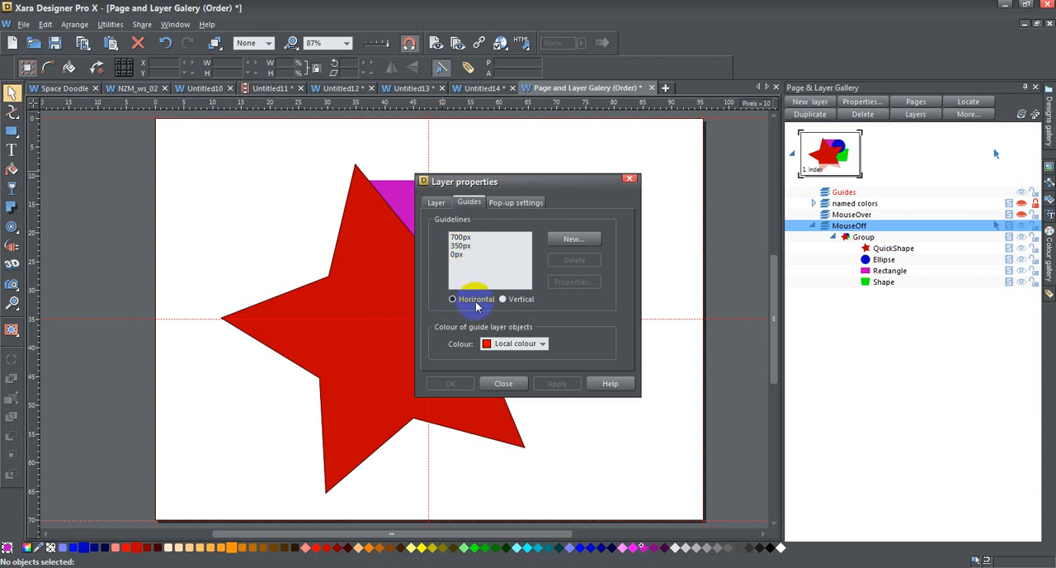
left_click(504, 300)
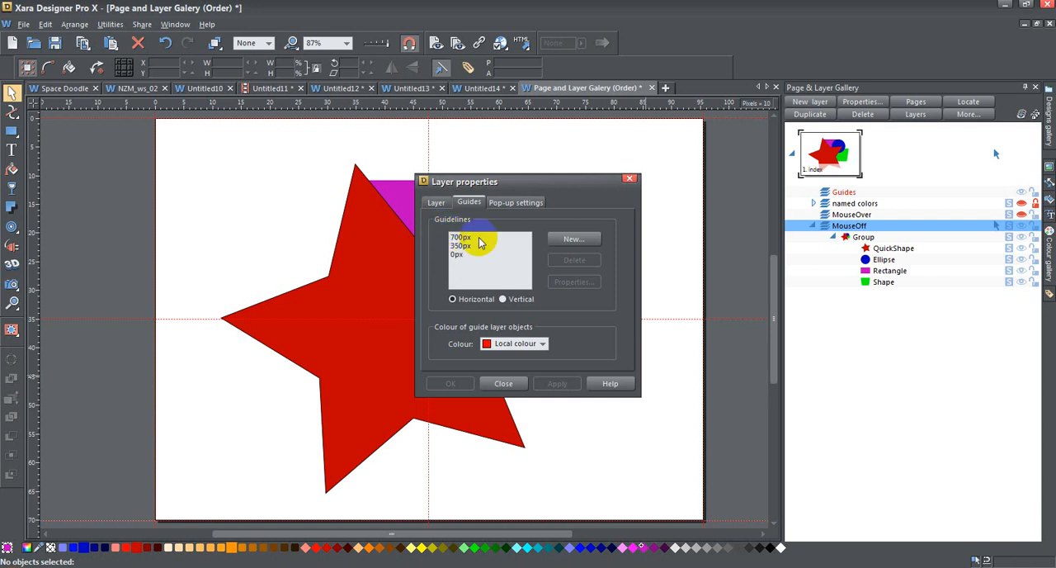
left_click(571, 239)
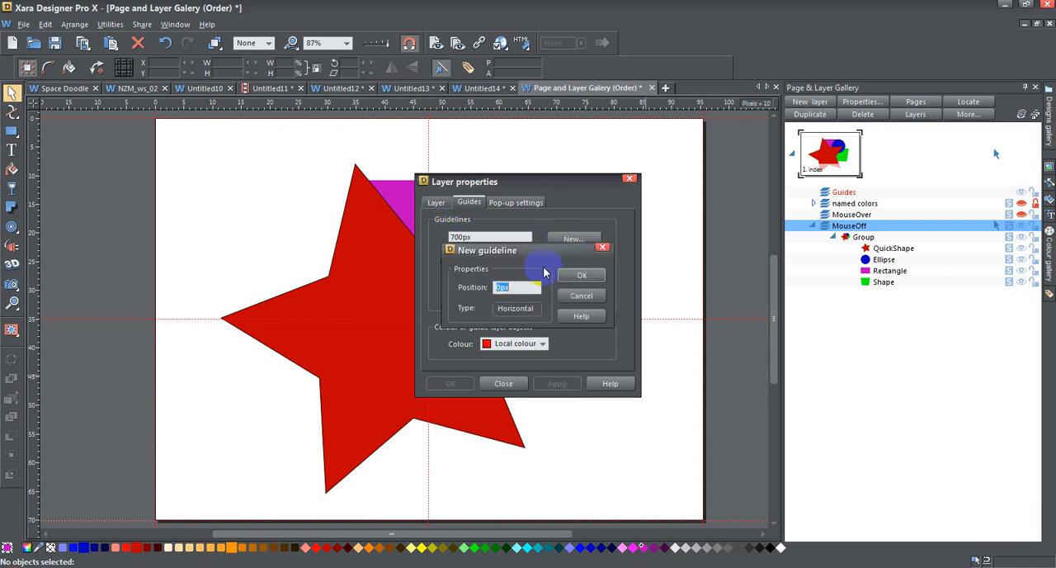
left_click(496, 287)
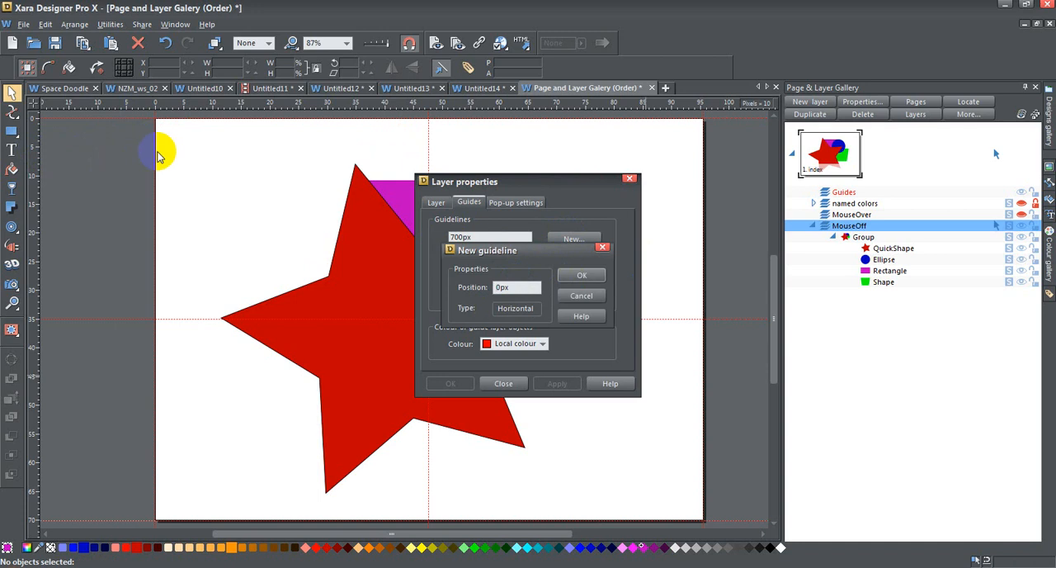
type("5")
left_click(591, 277)
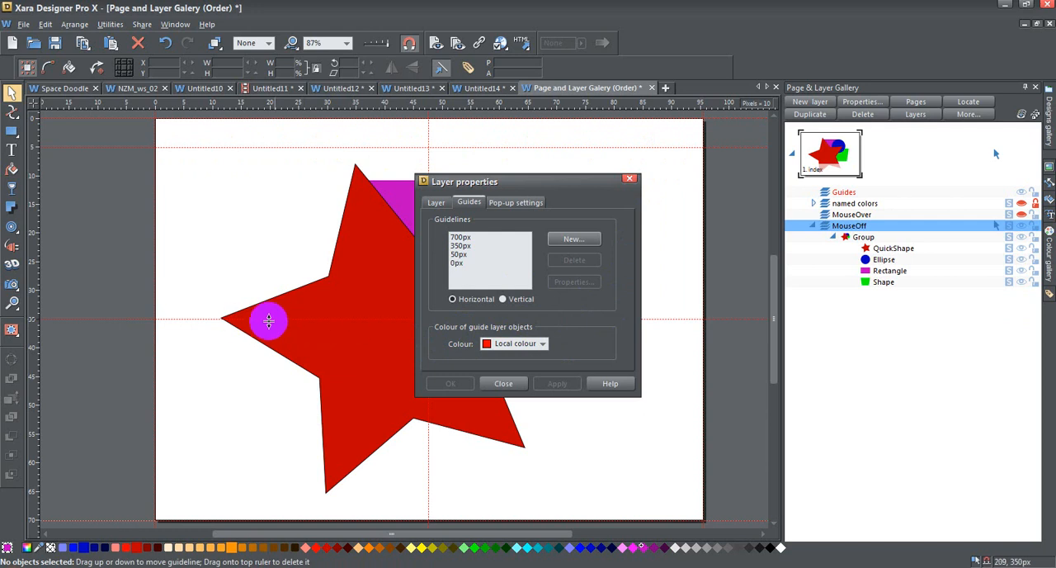
Step: Set the guide colour to the blue Shade -1 of Theme Color 1, and review the layer's pop-up settings before closing its properties
left_click(542, 344)
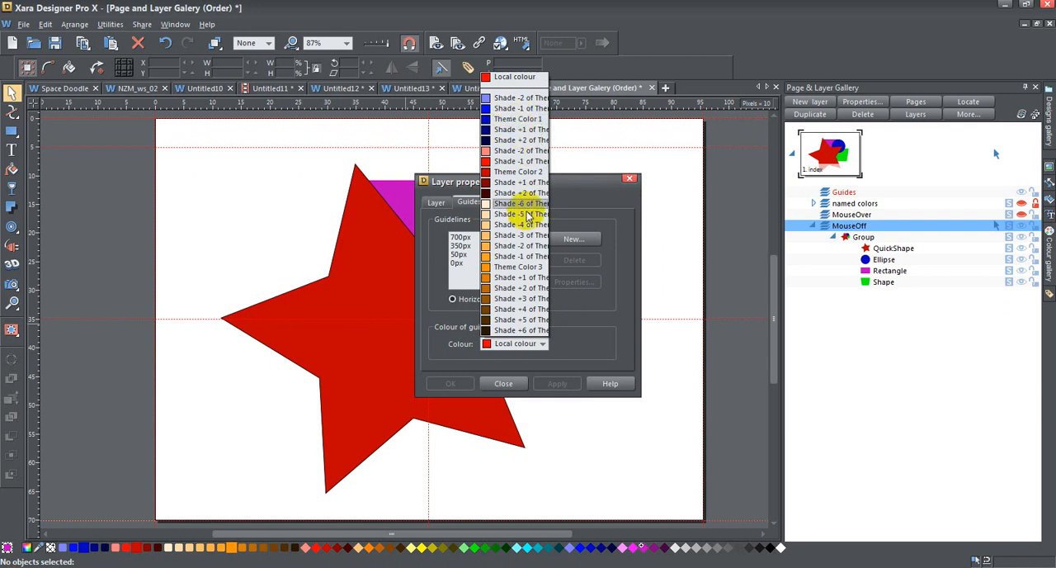
left_click(516, 108)
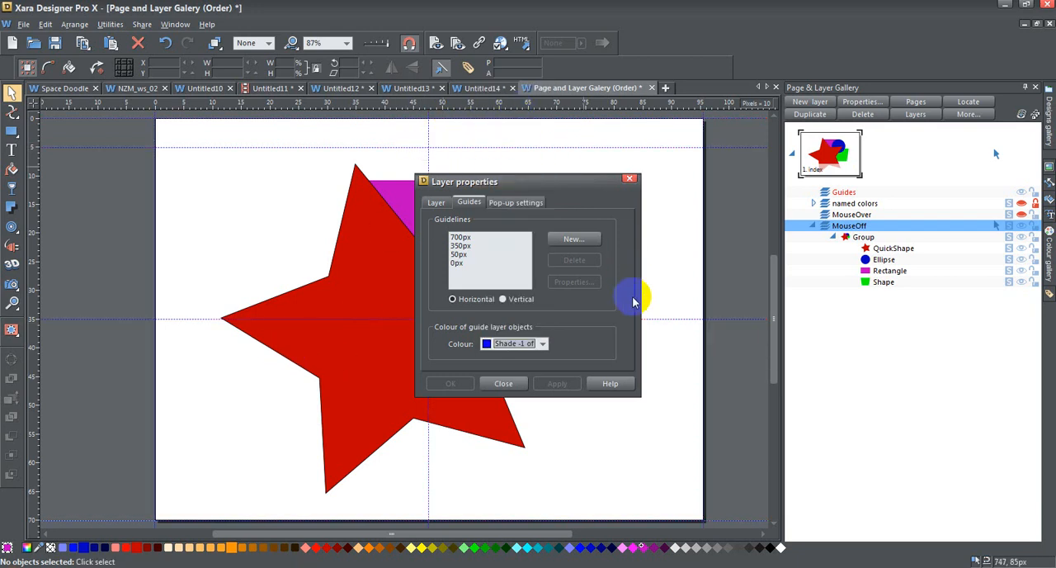
left_click(515, 203)
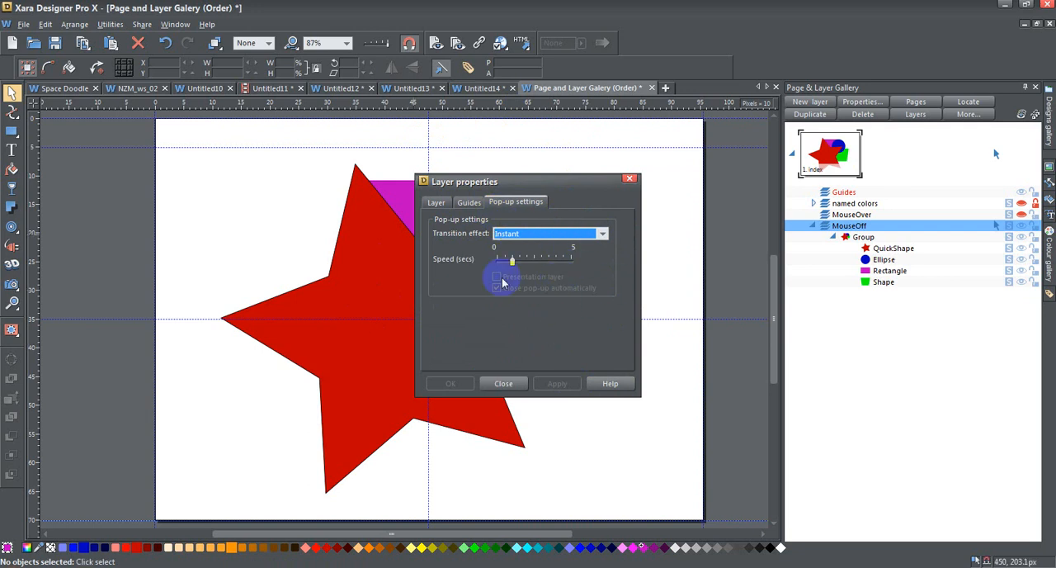
left_click(513, 386)
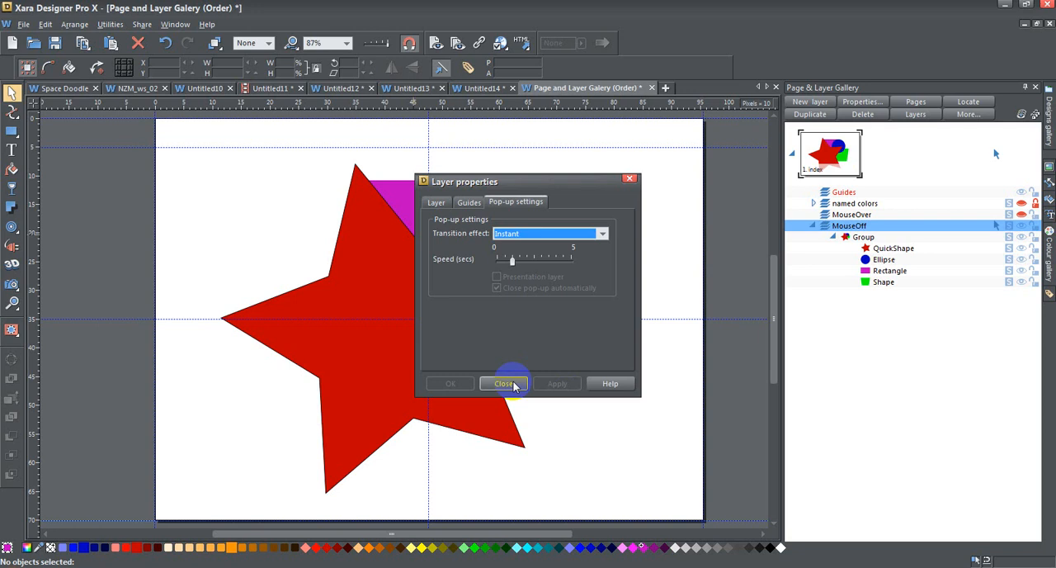
left_click(513, 385)
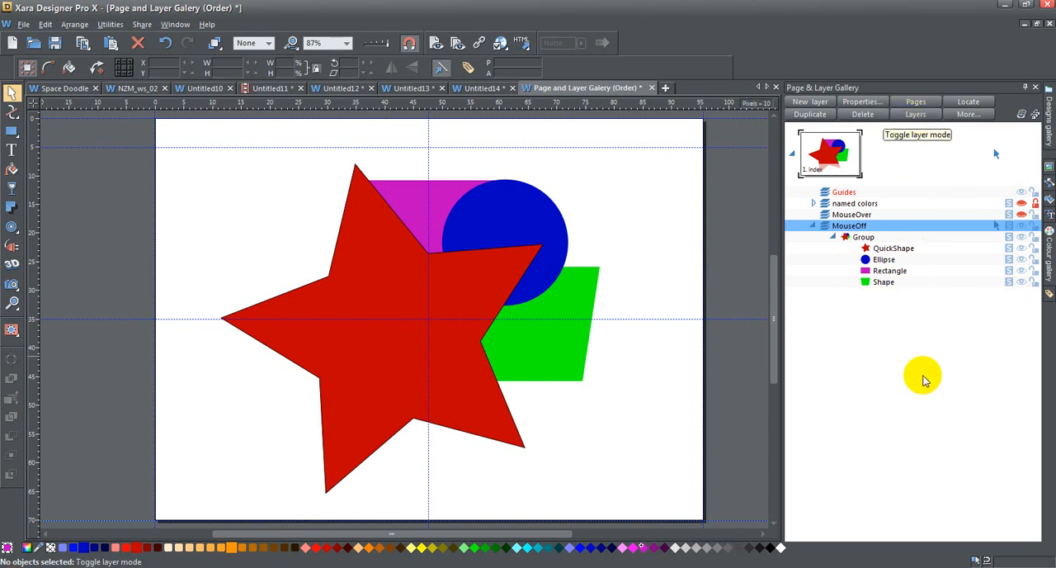
Step: View the gallery in layer mode and page mode, and expand the MouseOff layer and its group again
left_click(924, 116)
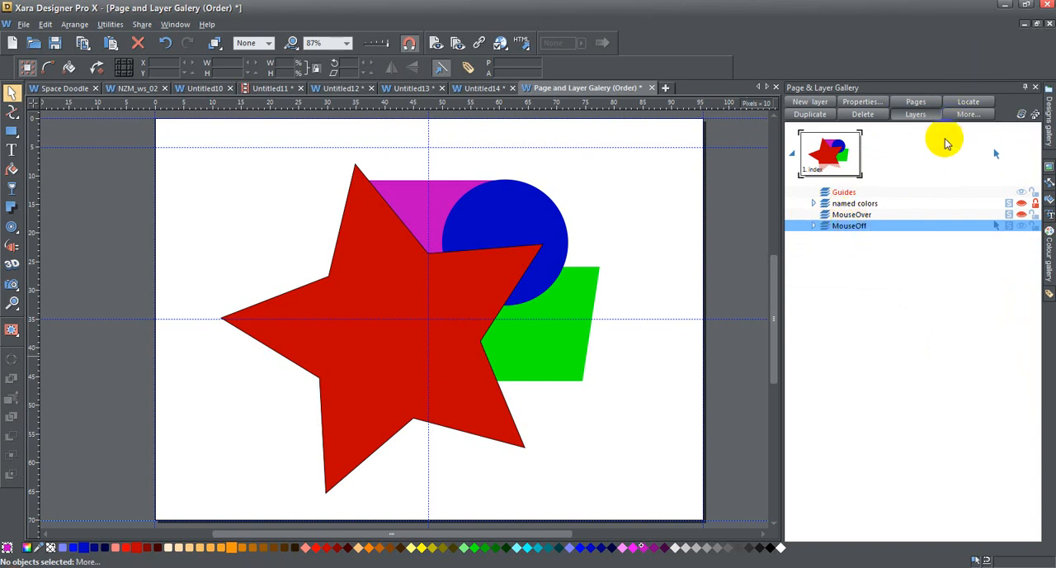
left_click(924, 115)
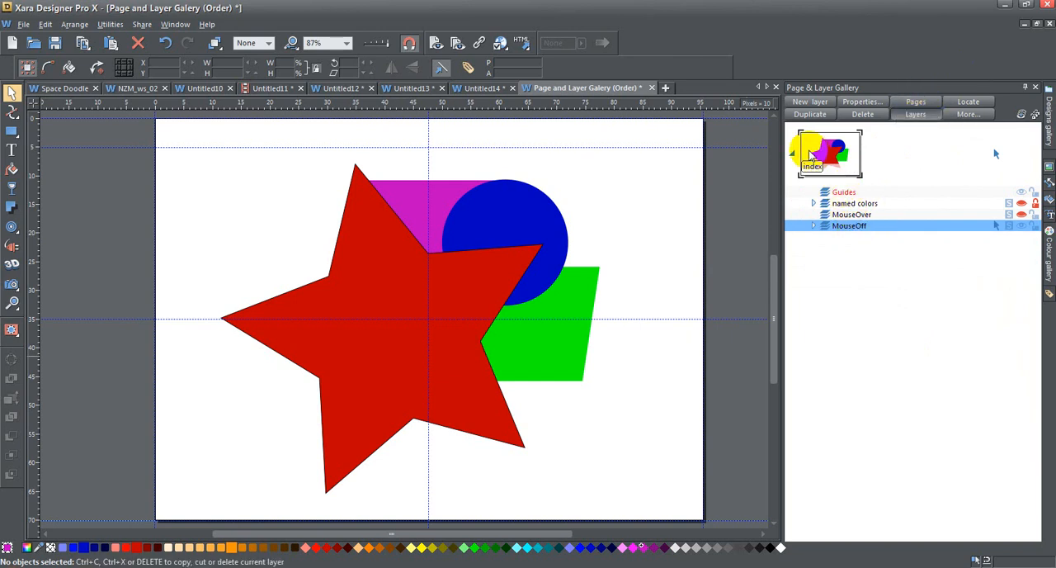
left_click(928, 99)
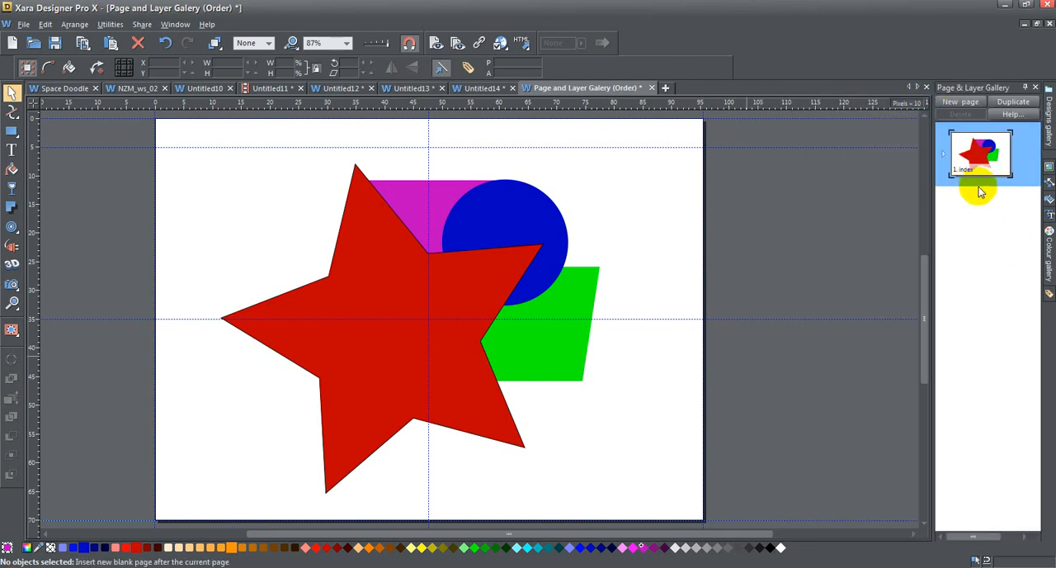
left_click(972, 162)
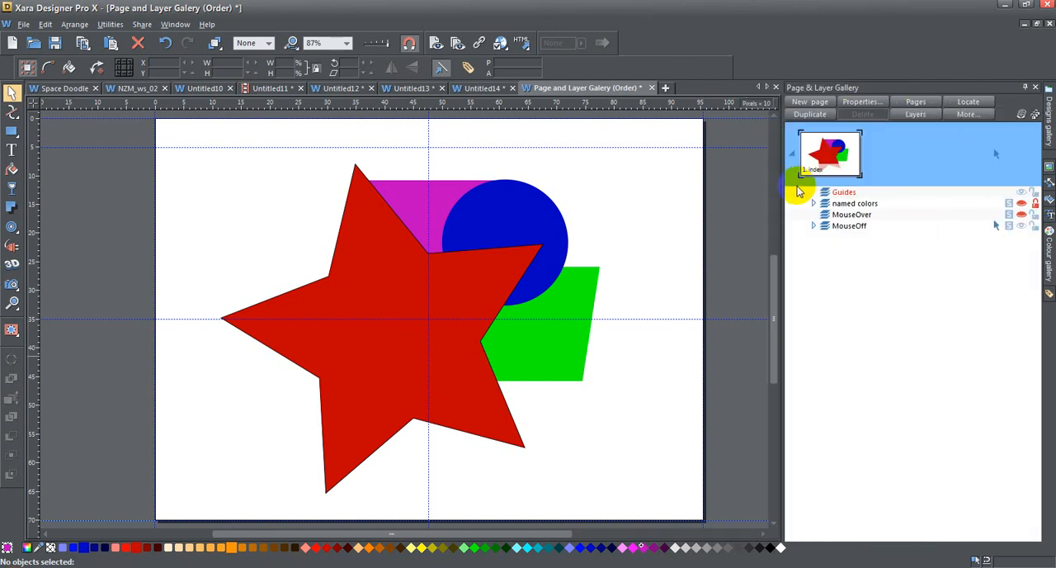
left_click(813, 226)
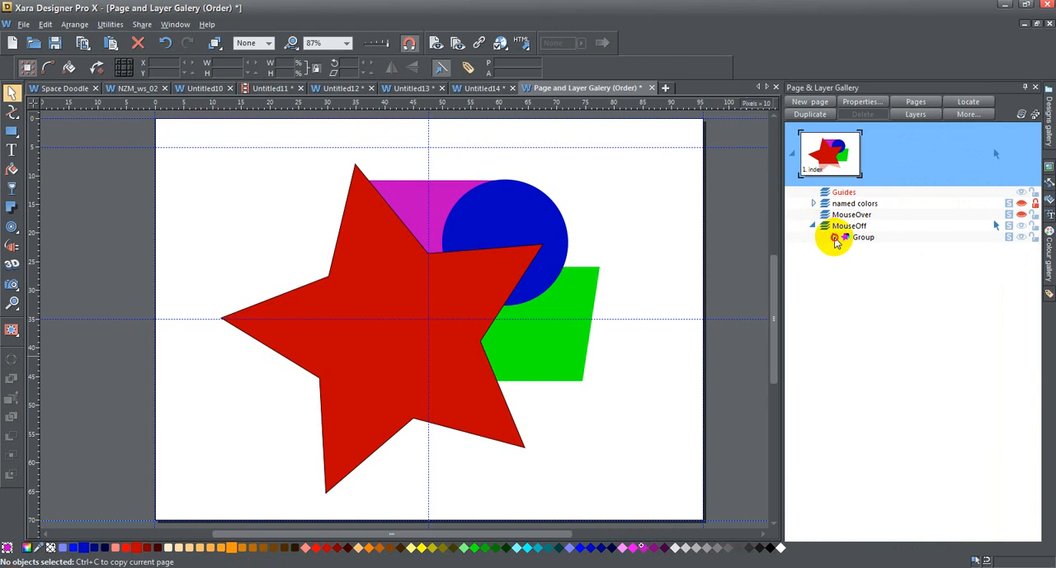
left_click(833, 236)
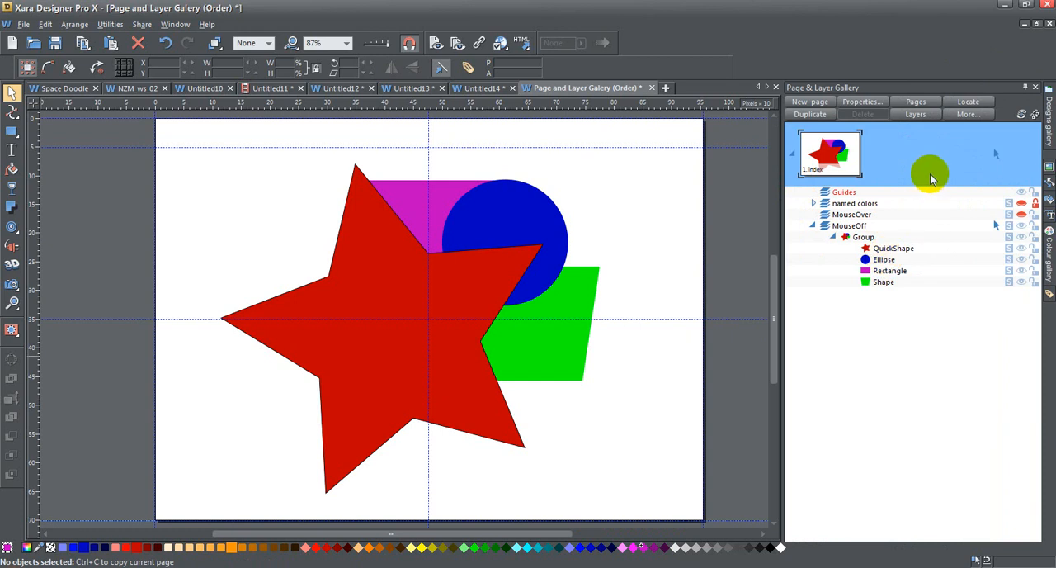
Step: Draw a rectangle about 132 by 168 px on the MouseOff layer, left of the star, and fill it cyan
left_click(12, 131)
left_click_drag(164, 169, 241, 264)
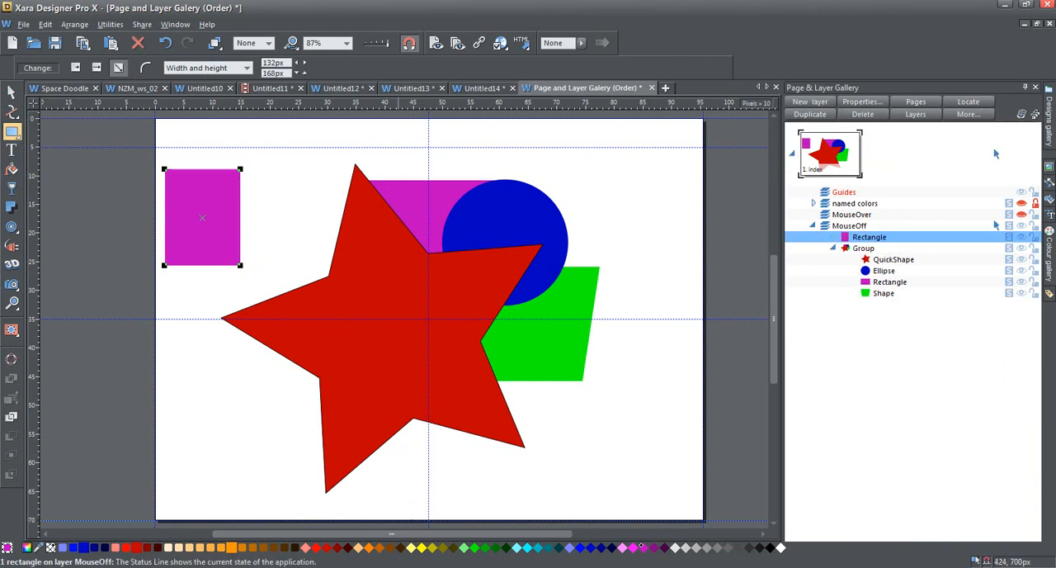
left_click(529, 548)
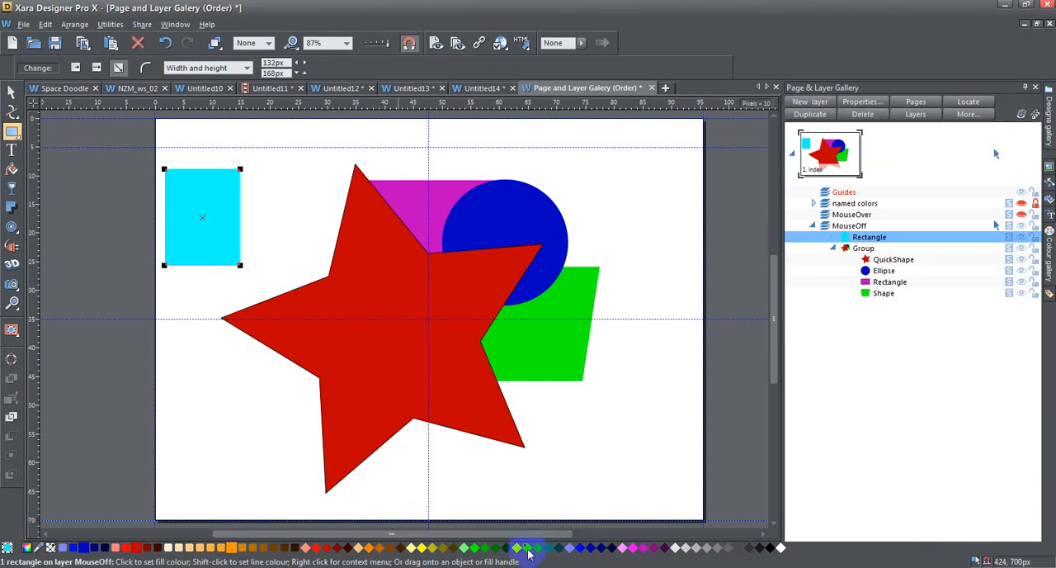
Step: Collapse the gallery's object listing, and turn on locate mode to find the selected cyan rectangle in it
left_click(914, 115)
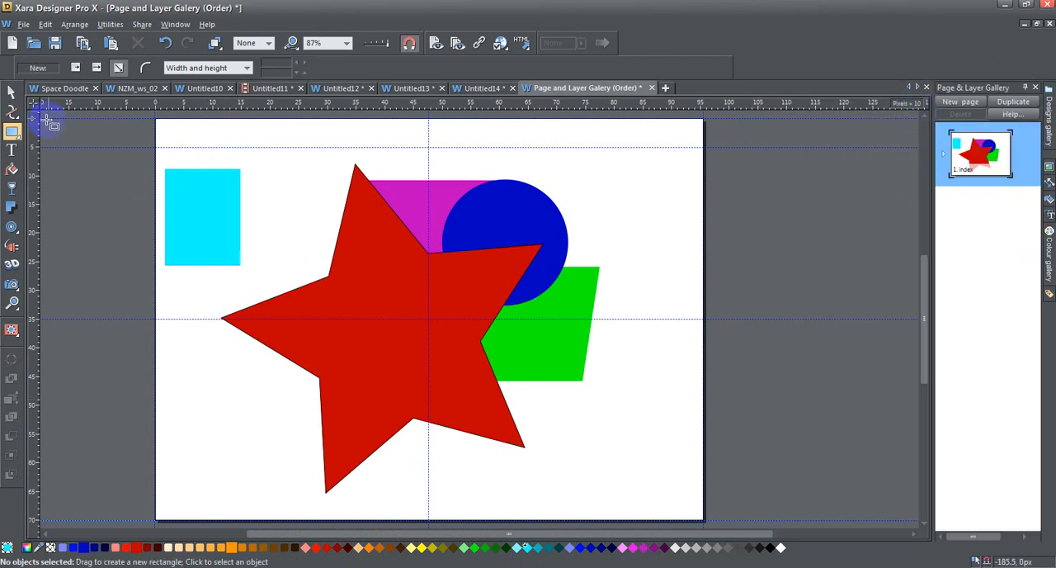
left_click(12, 94)
left_click(218, 239)
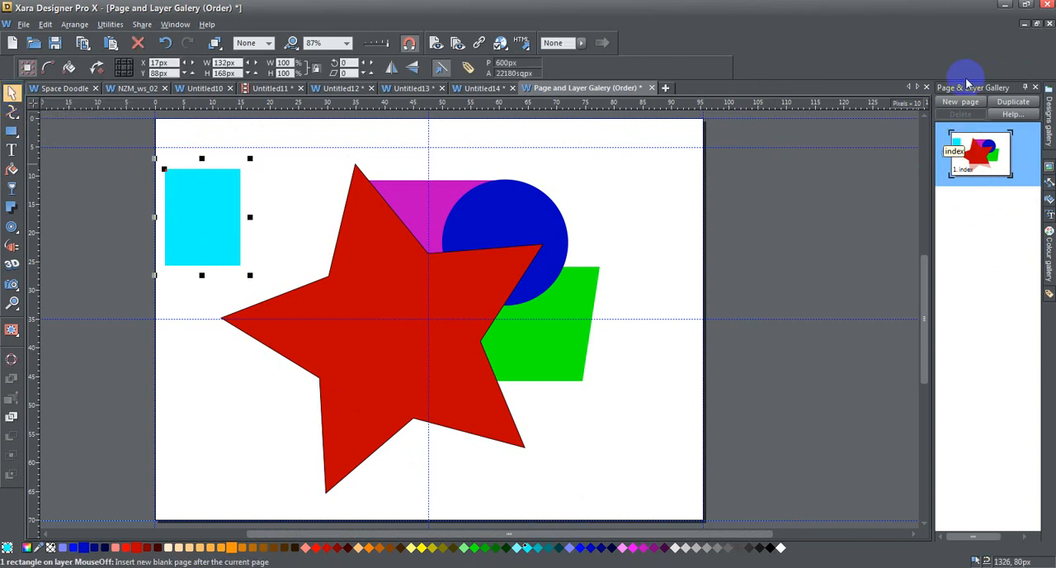
left_click(959, 163)
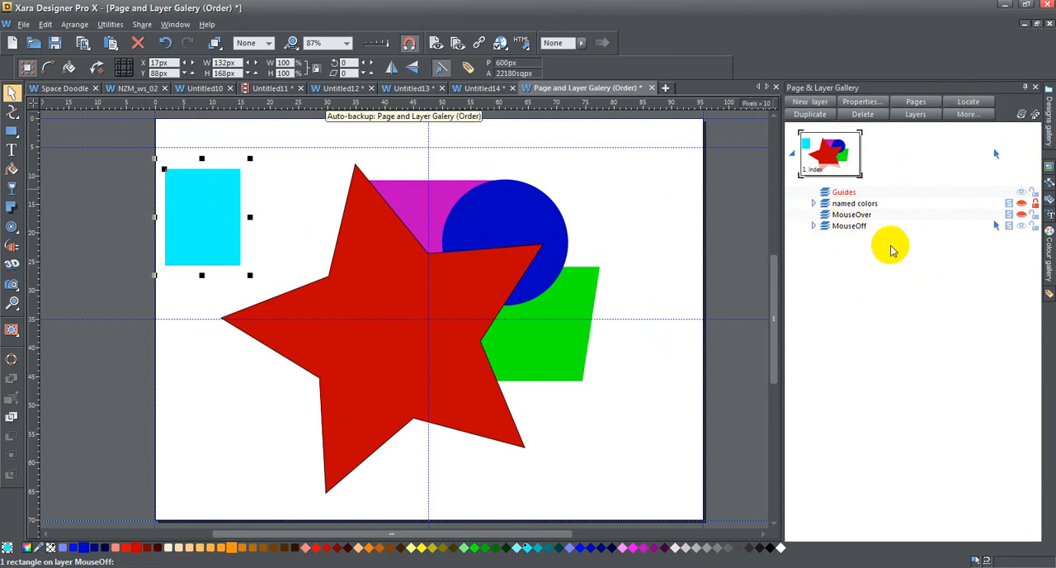
left_click(971, 103)
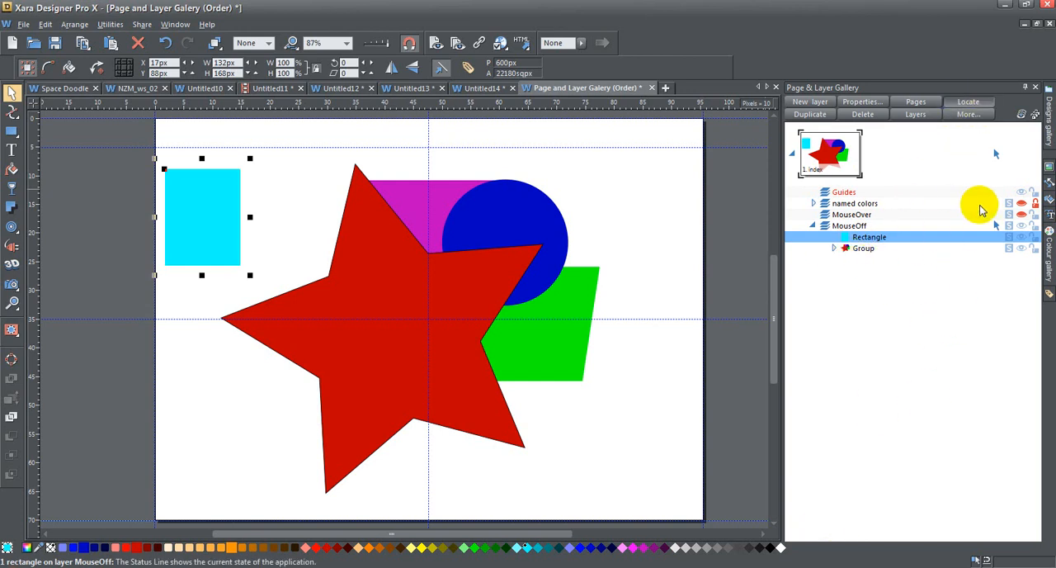
Step: Try the override that makes all layers and objects visible, and switch it off to restore each layer's own visibility
left_click(967, 114)
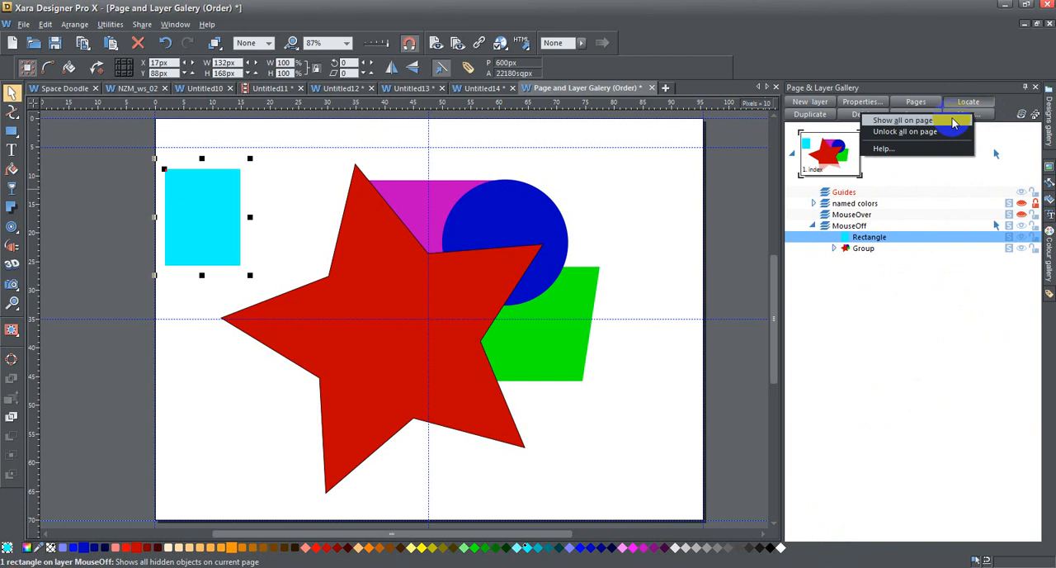
left_click(1007, 106)
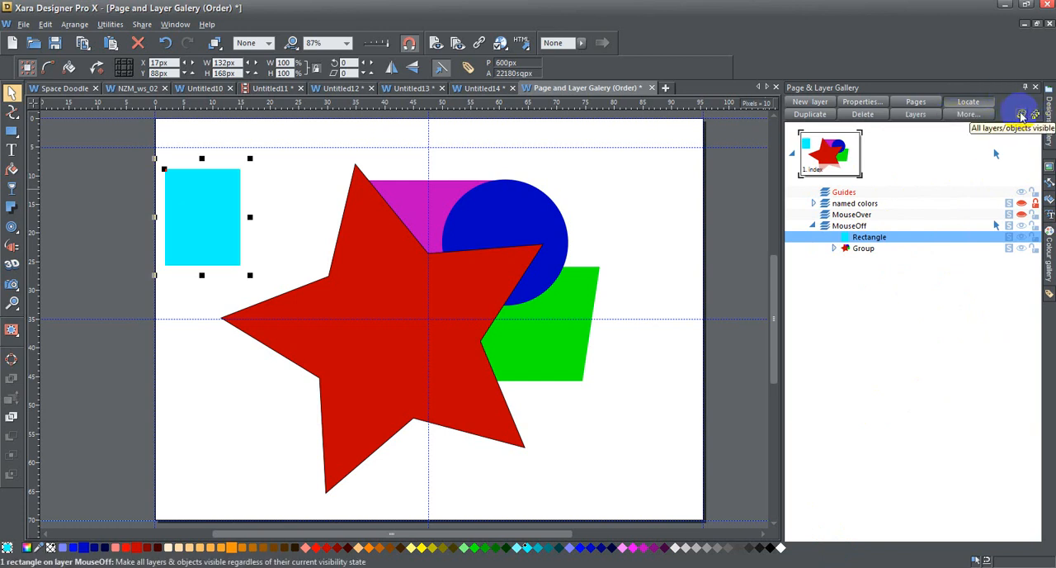
left_click(1021, 115)
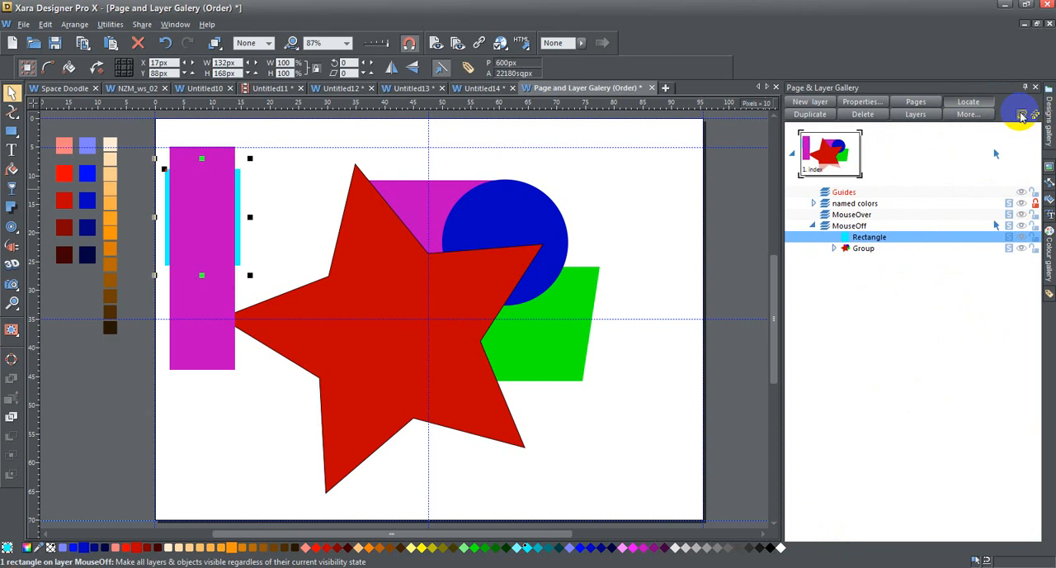
left_click(1021, 114)
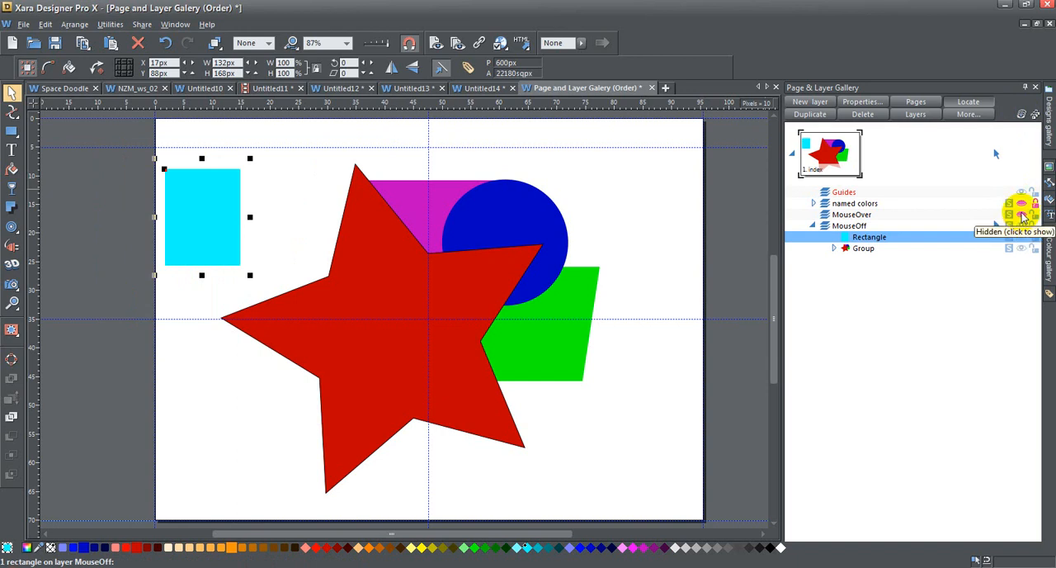
left_click(1021, 115)
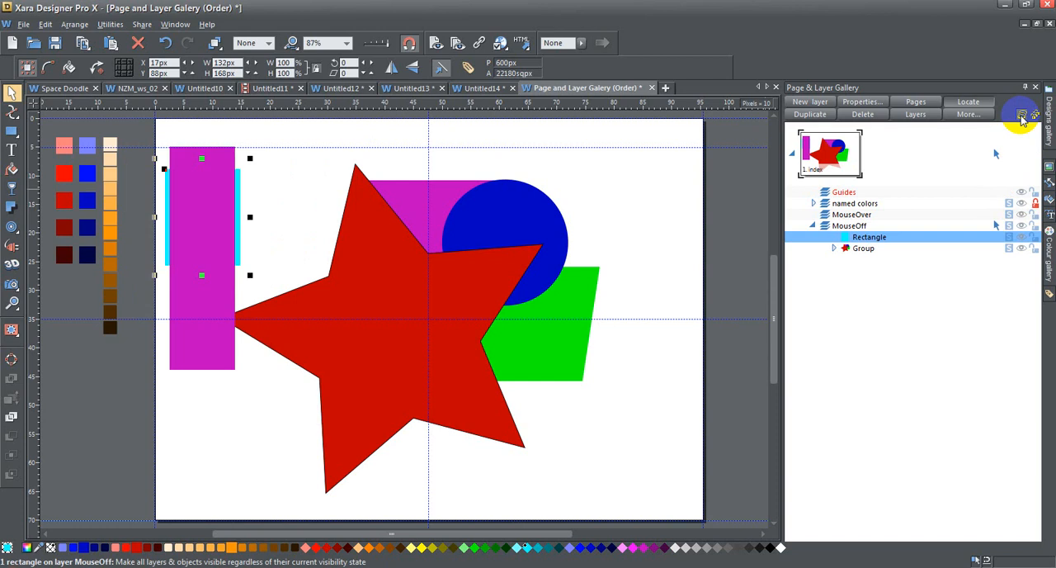
left_click(1021, 116)
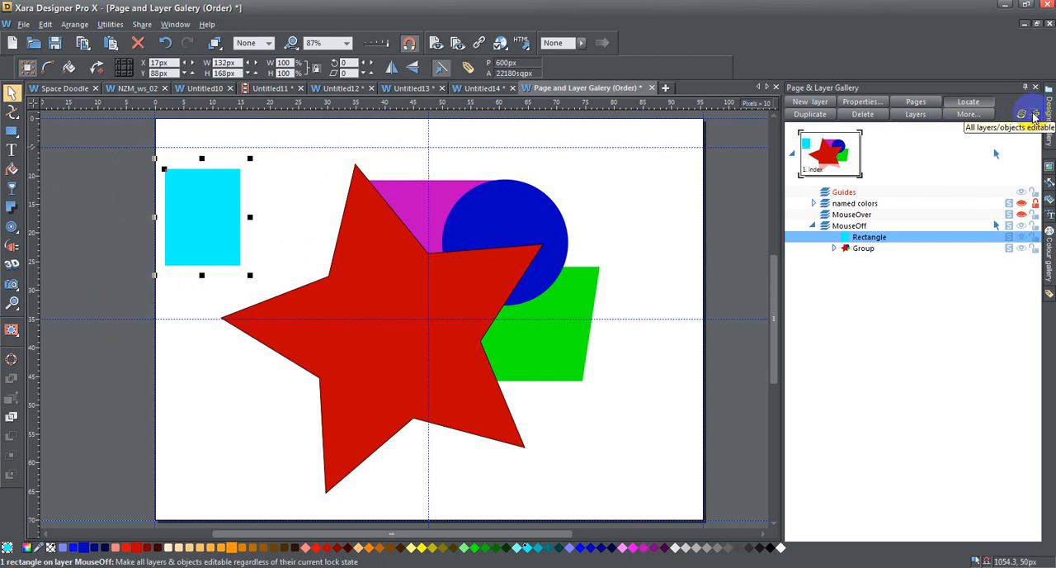
Step: Try the override that makes all layers and objects editable, and switch it off to restore the individual locks
left_click(1034, 116)
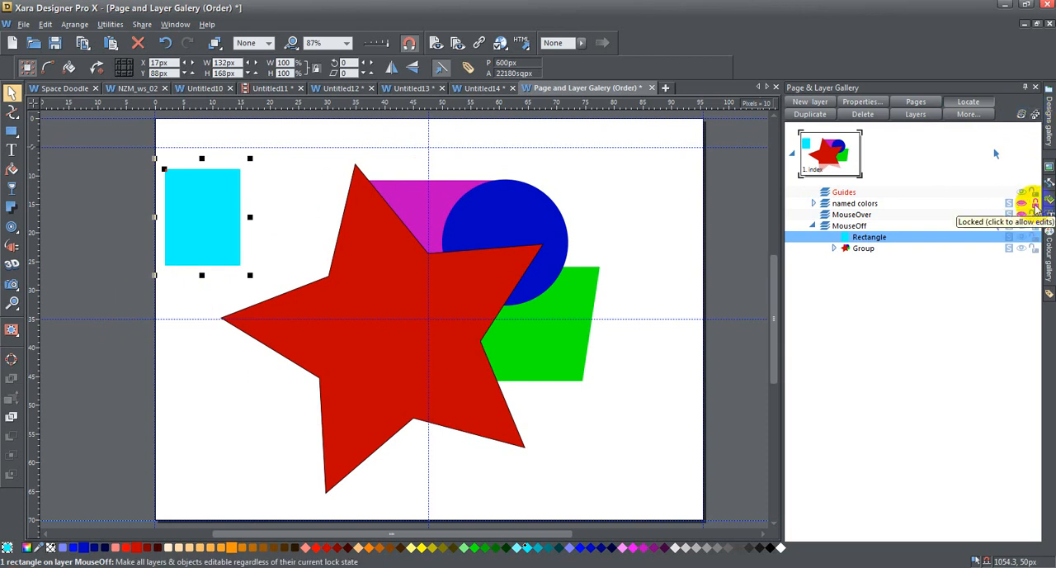
left_click(1035, 117)
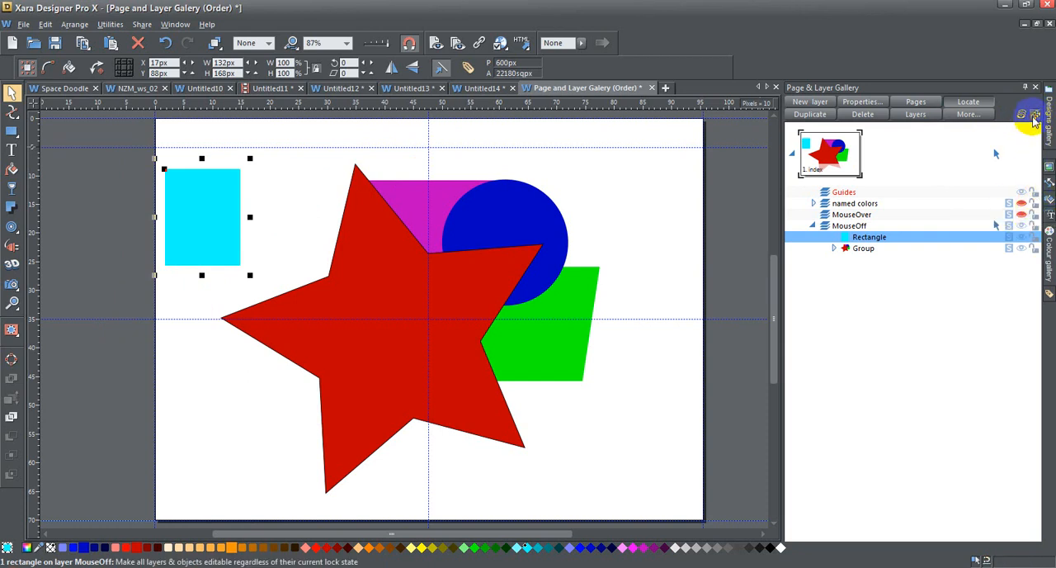
left_click(1036, 115)
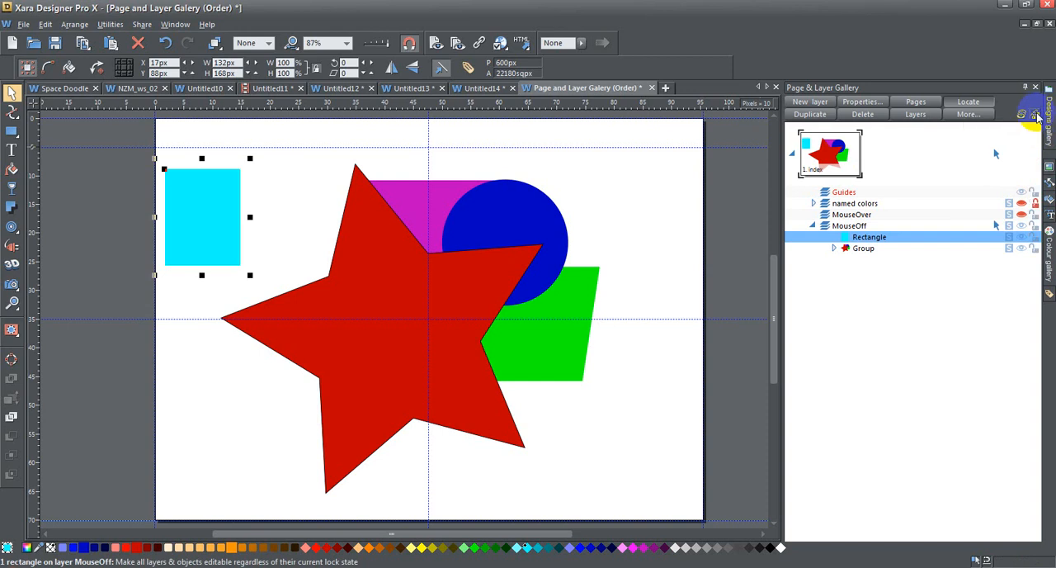